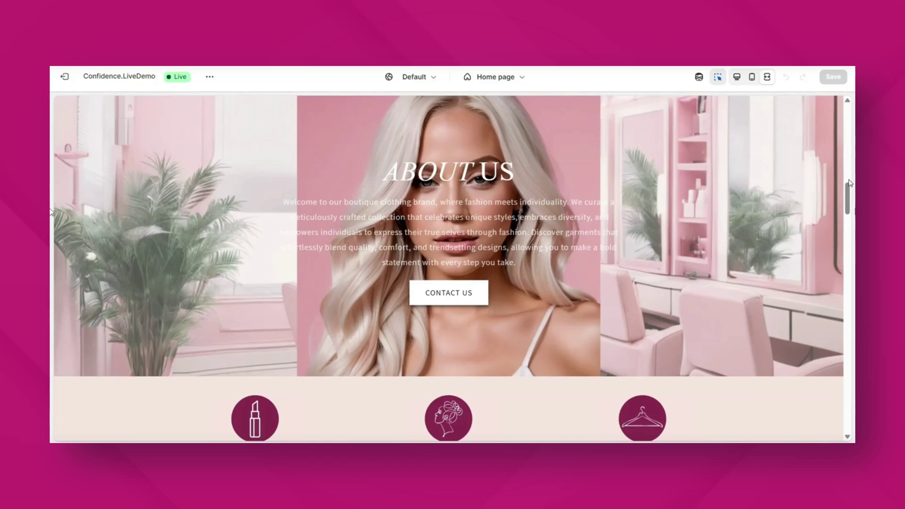
Open the third Shop Our Bestsellers product, Example Product Title, and scroll its product page.
{"action": "scroll", "coordinate": [849, 183], "scroll_direction": "down", "scroll_amount": 5}
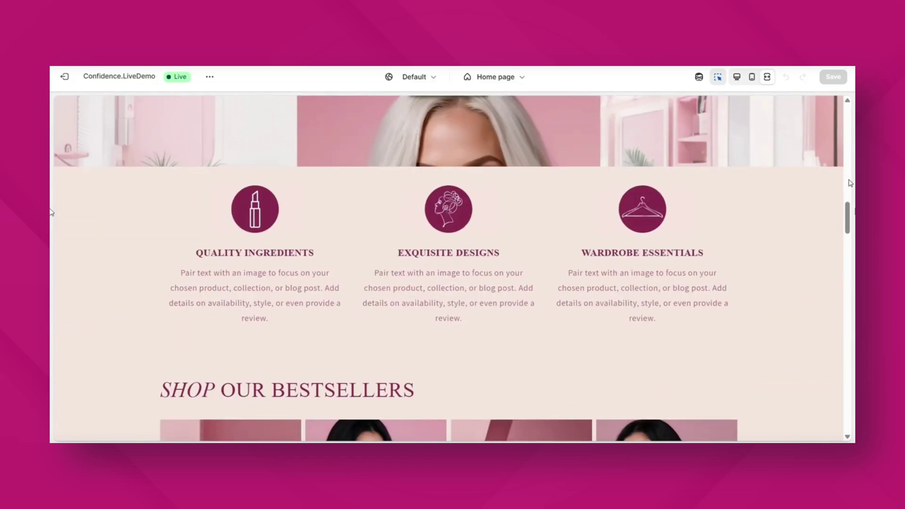
{"action": "scroll", "coordinate": [849, 183], "scroll_direction": "down", "scroll_amount": 6}
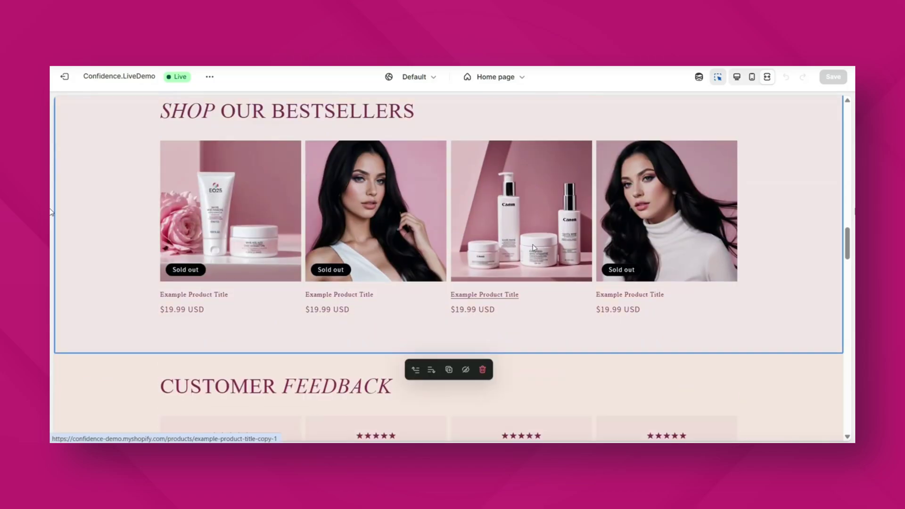
{"action": "left_click", "coordinate": [534, 245]}
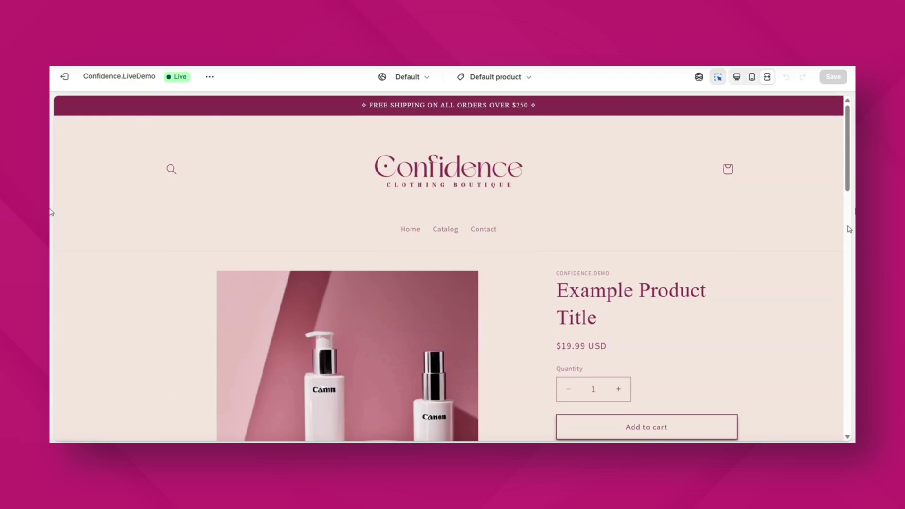
{"action": "scroll", "coordinate": [849, 229], "scroll_direction": "down", "scroll_amount": 3}
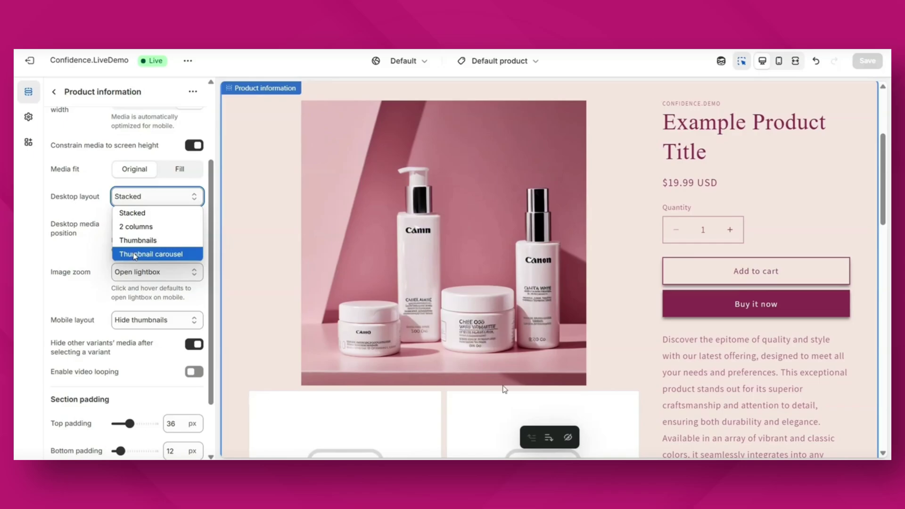
Set the product media Desktop layout to Thumbnail carousel, then to 2 columns.
{"action": "left_click", "coordinate": [135, 254]}
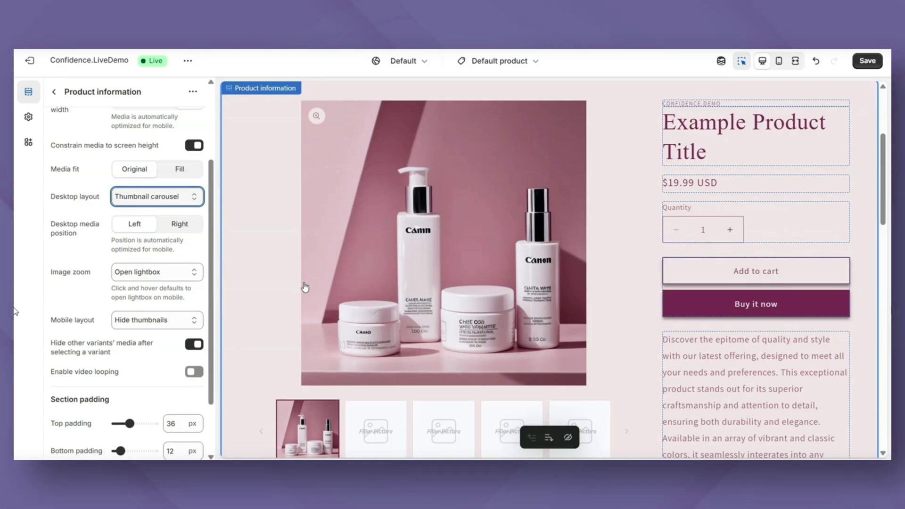
{"action": "left_click", "coordinate": [370, 421]}
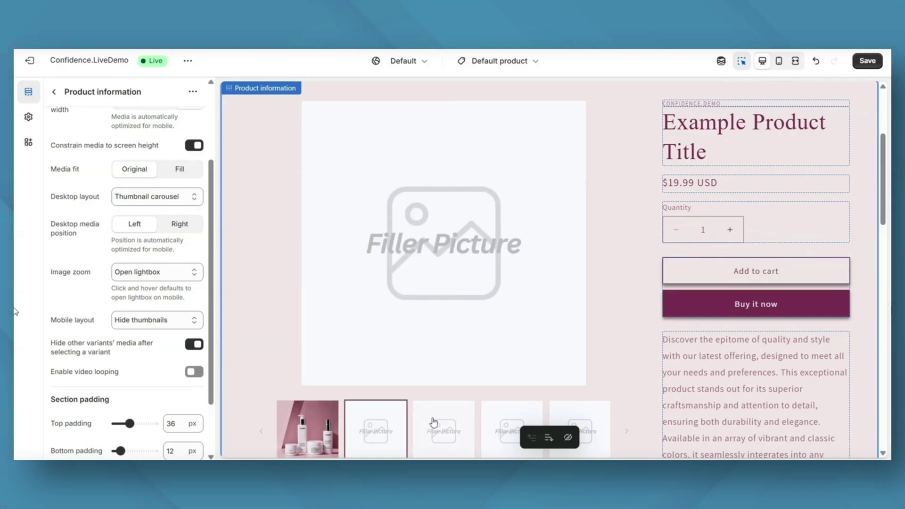
{"action": "left_click", "coordinate": [134, 197]}
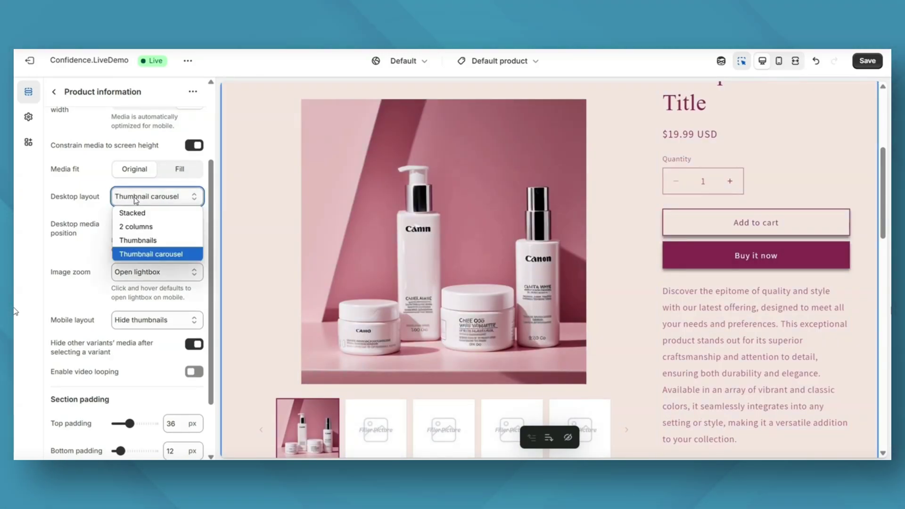
{"action": "left_click", "coordinate": [140, 227]}
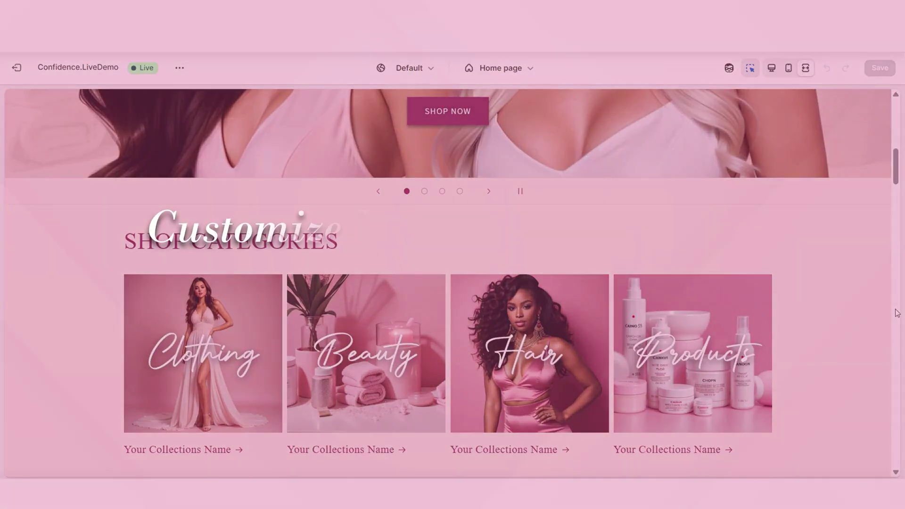
Return to the Home page and open the page selector dropdown.
{"action": "scroll", "coordinate": [897, 313], "scroll_direction": "up", "scroll_amount": 10}
{"action": "scroll", "coordinate": [896, 313], "scroll_direction": "up", "scroll_amount": 3}
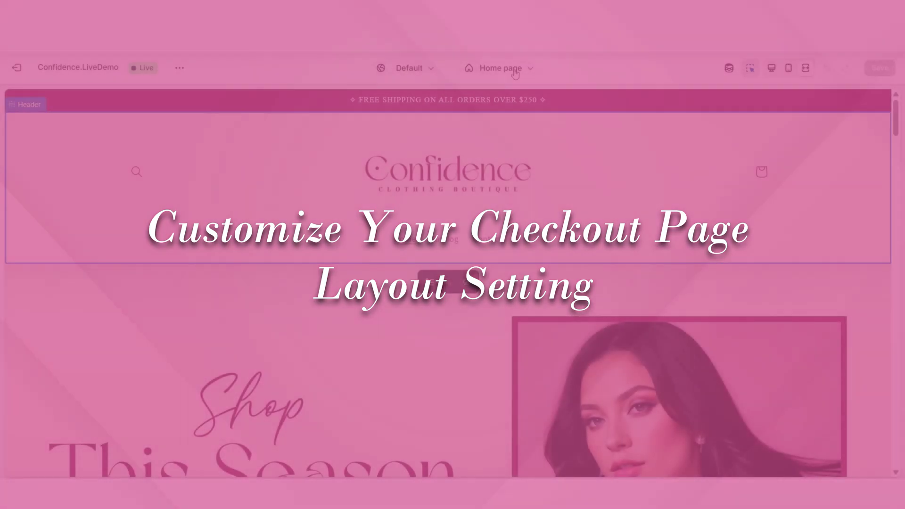
{"action": "left_click", "coordinate": [510, 70]}
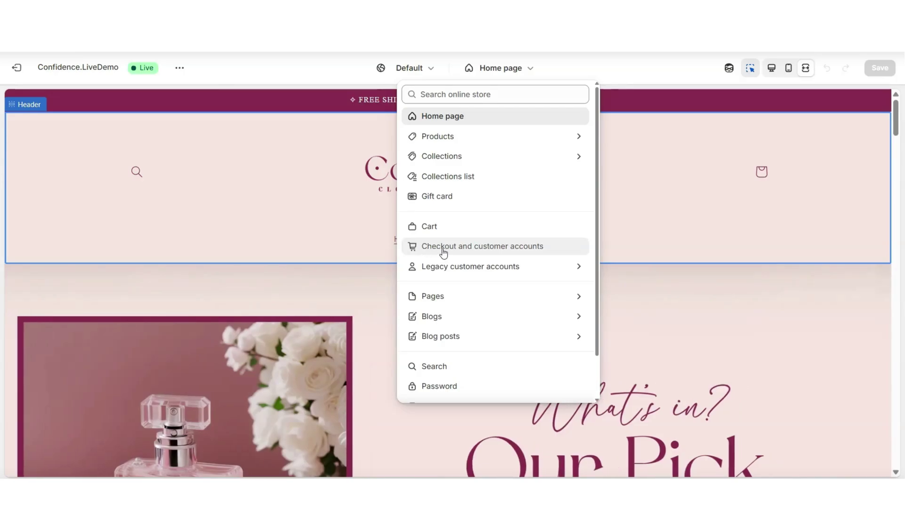
Choose Checkout and customer accounts from the page selector.
{"action": "left_click", "coordinate": [500, 249]}
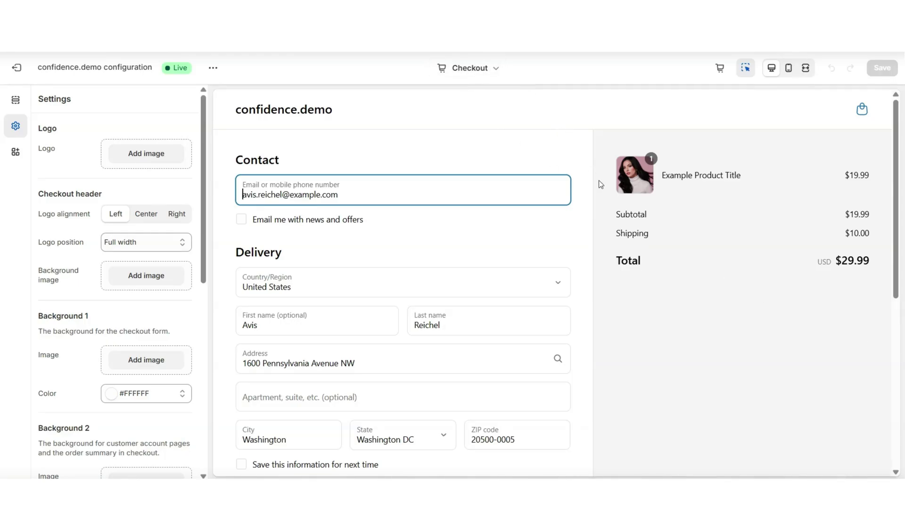
{"action": "scroll", "coordinate": [597, 199], "scroll_direction": "down", "scroll_amount": 5}
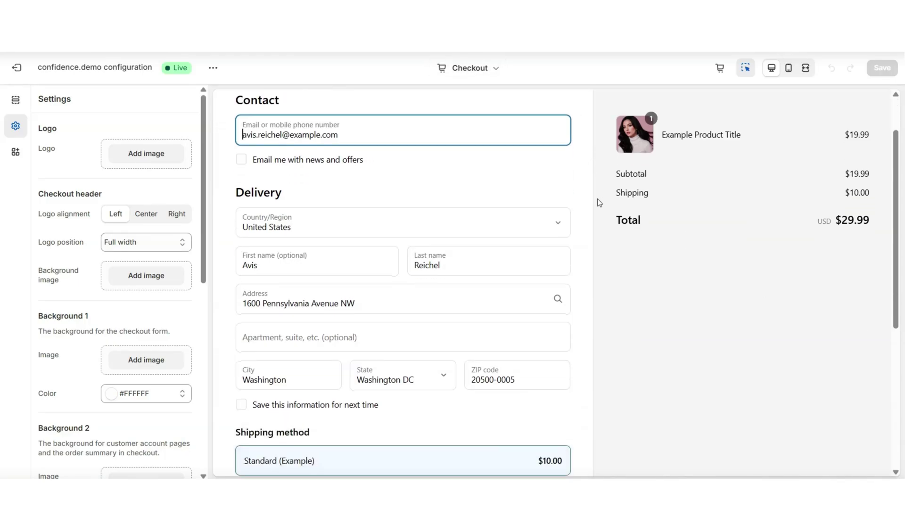
{"action": "scroll", "coordinate": [598, 199], "scroll_direction": "up", "scroll_amount": 5}
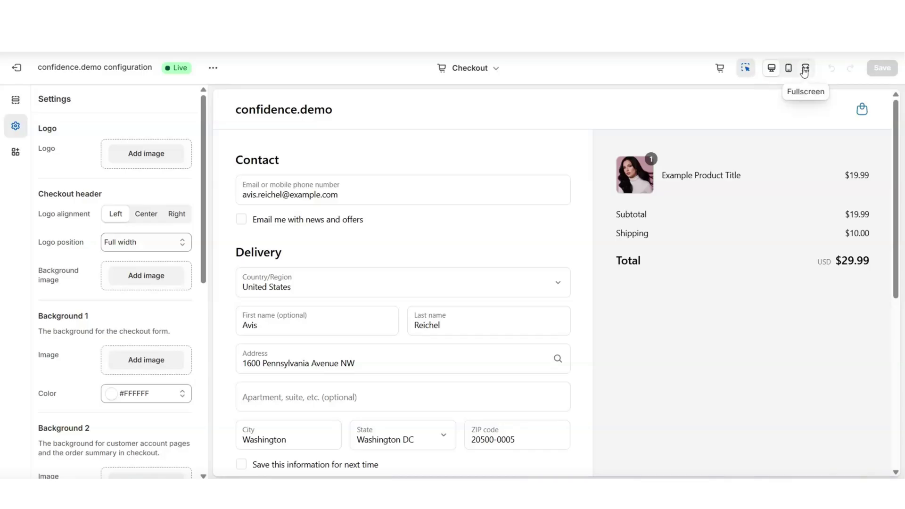
{"action": "left_click", "coordinate": [805, 68]}
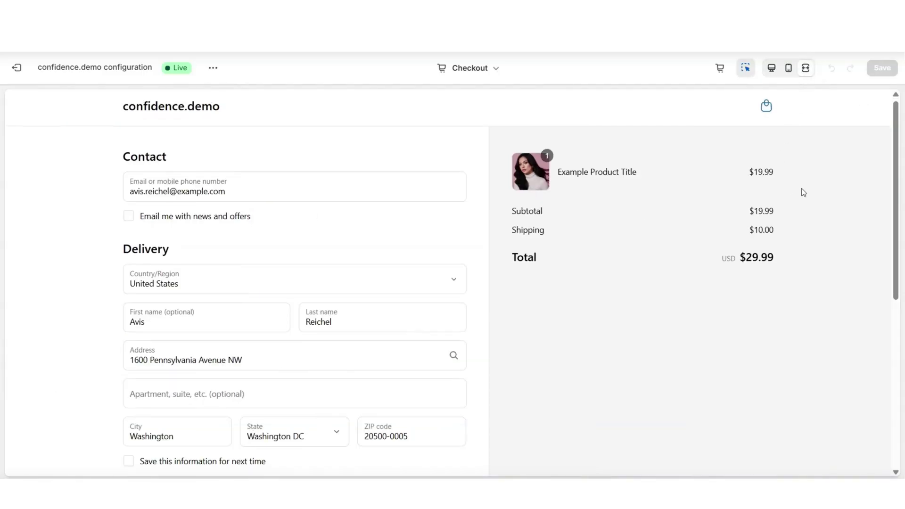
{"action": "scroll", "coordinate": [801, 192], "scroll_direction": "down", "scroll_amount": 5}
{"action": "scroll", "coordinate": [802, 192], "scroll_direction": "up", "scroll_amount": 5}
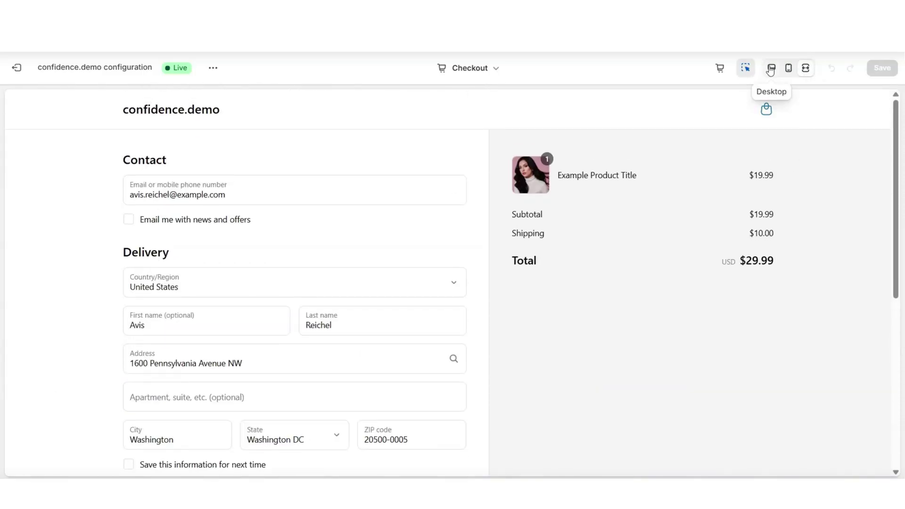
{"action": "left_click", "coordinate": [771, 68]}
{"action": "scroll", "coordinate": [201, 362], "scroll_direction": "down", "scroll_amount": 10}
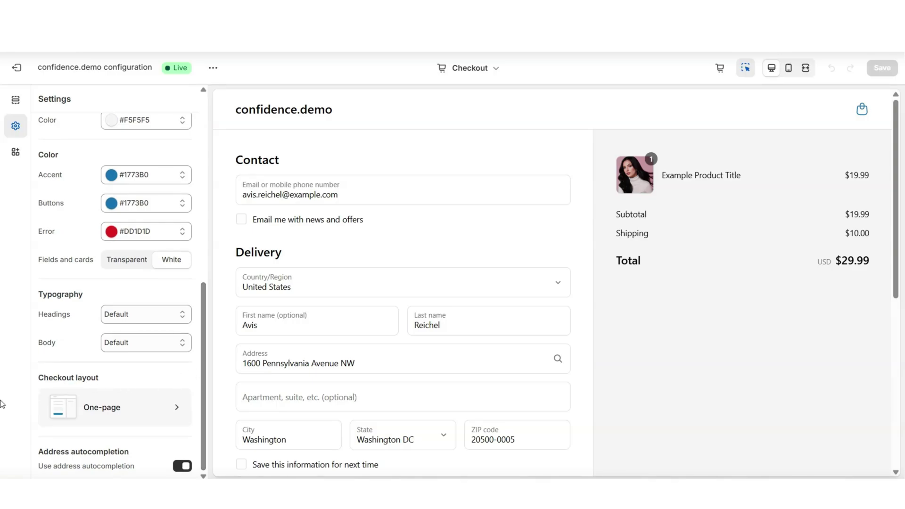
Change the Checkout layout from One-page to Three-page checkout.
{"action": "left_click", "coordinate": [143, 412]}
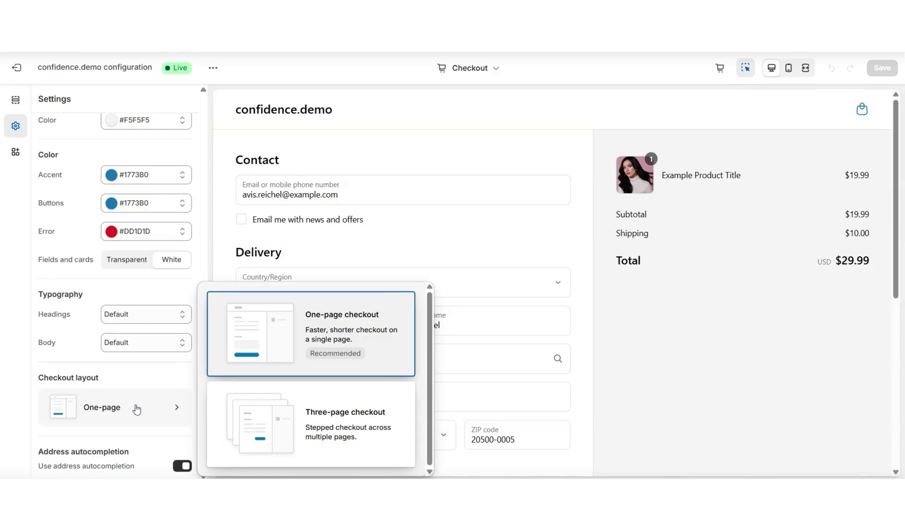
{"action": "left_click", "coordinate": [329, 419]}
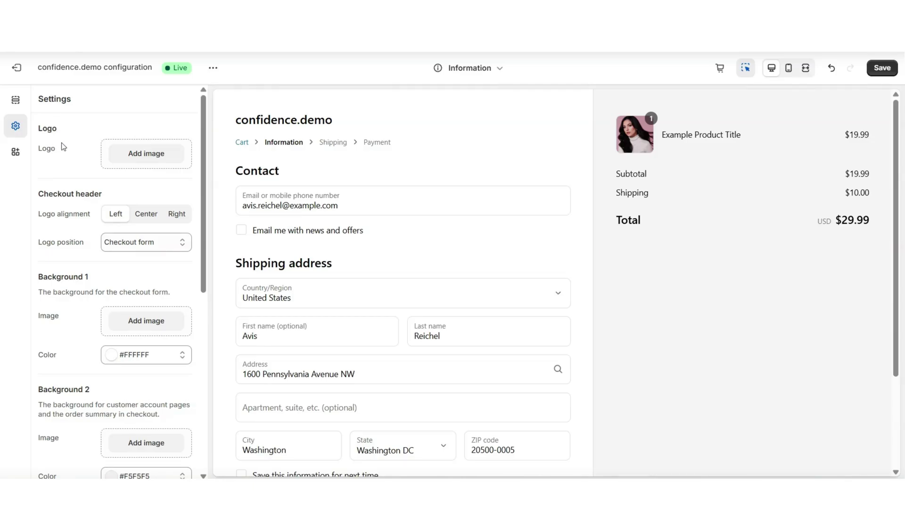
Add the Confidence logo image to the checkout header.
{"action": "scroll", "coordinate": [68, 218], "scroll_direction": "down", "scroll_amount": 4}
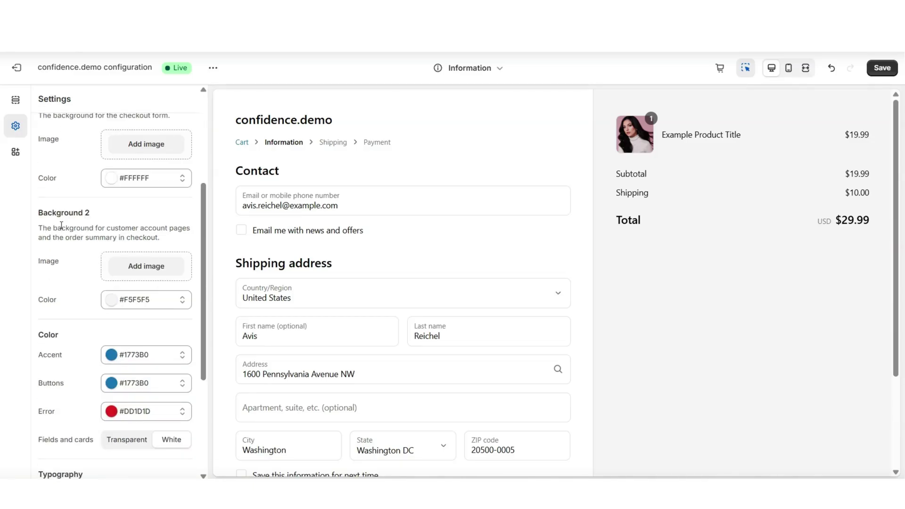
{"action": "scroll", "coordinate": [61, 225], "scroll_direction": "up", "scroll_amount": 4}
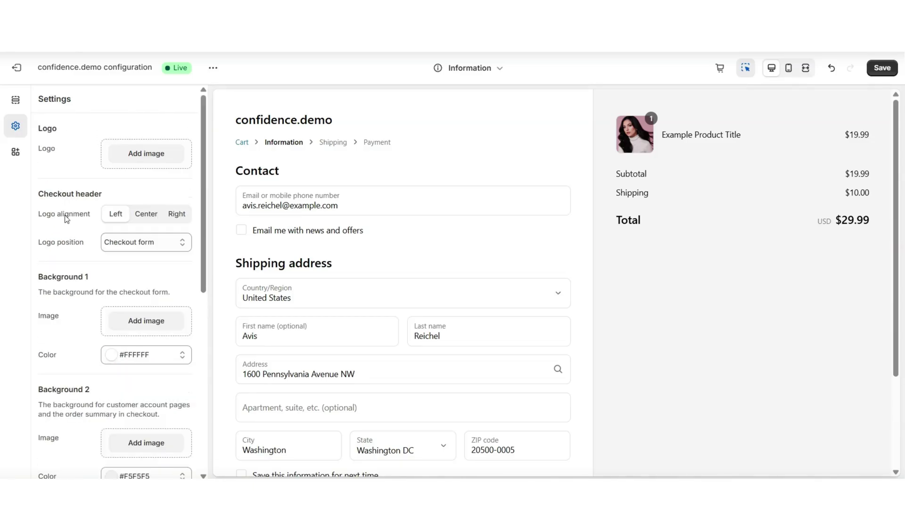
{"action": "left_click", "coordinate": [134, 154]}
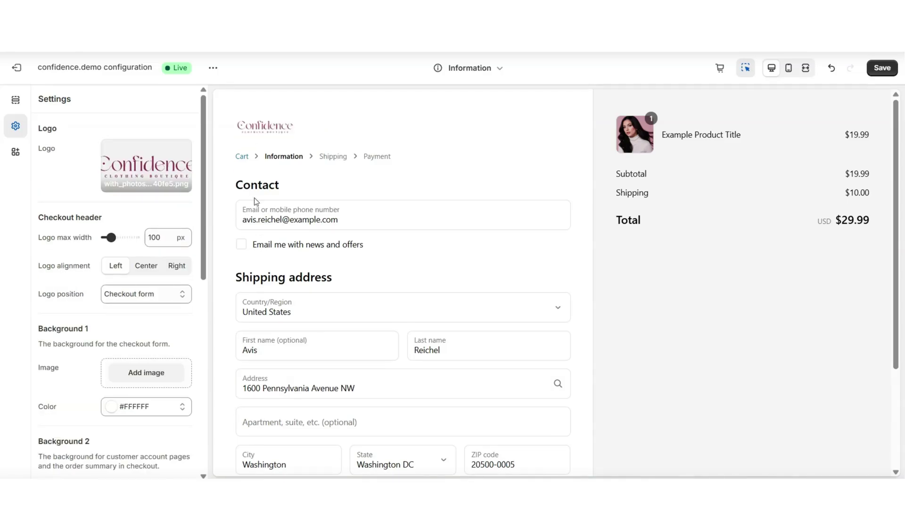
Set the checkout Logo max width to 210 px.
{"action": "scroll", "coordinate": [113, 161], "scroll_direction": "down", "scroll_amount": 2}
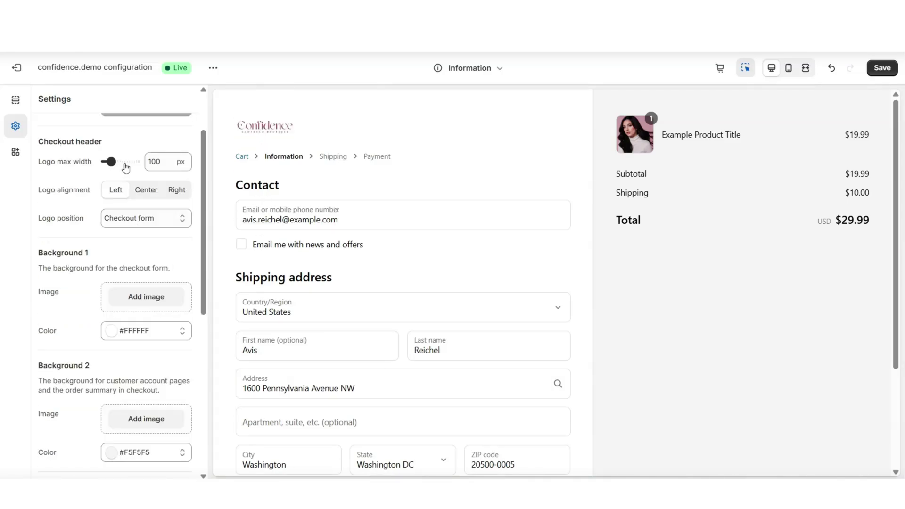
{"action": "left_click", "coordinate": [123, 161]}
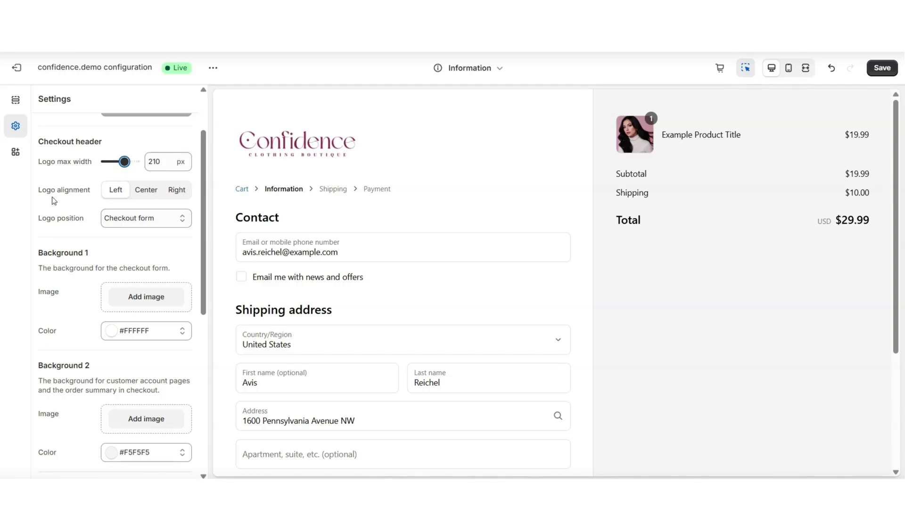
{"action": "scroll", "coordinate": [143, 223], "scroll_direction": "down", "scroll_amount": 3}
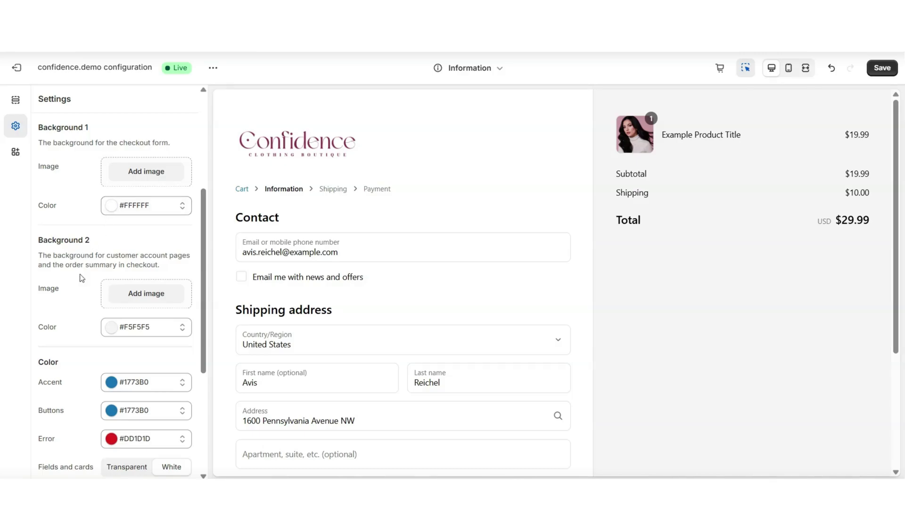
{"action": "scroll", "coordinate": [194, 234], "scroll_direction": "down", "scroll_amount": 4}
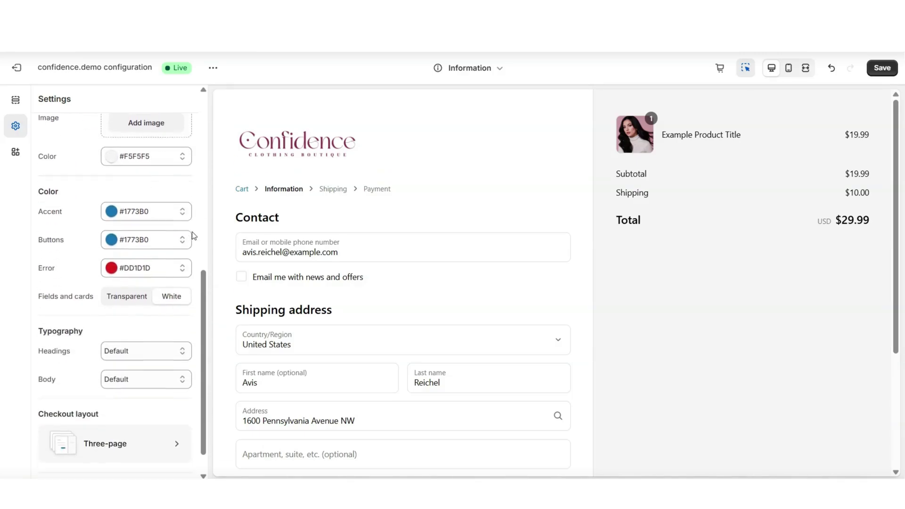
{"action": "scroll", "coordinate": [63, 316], "scroll_direction": "down", "scroll_amount": 1}
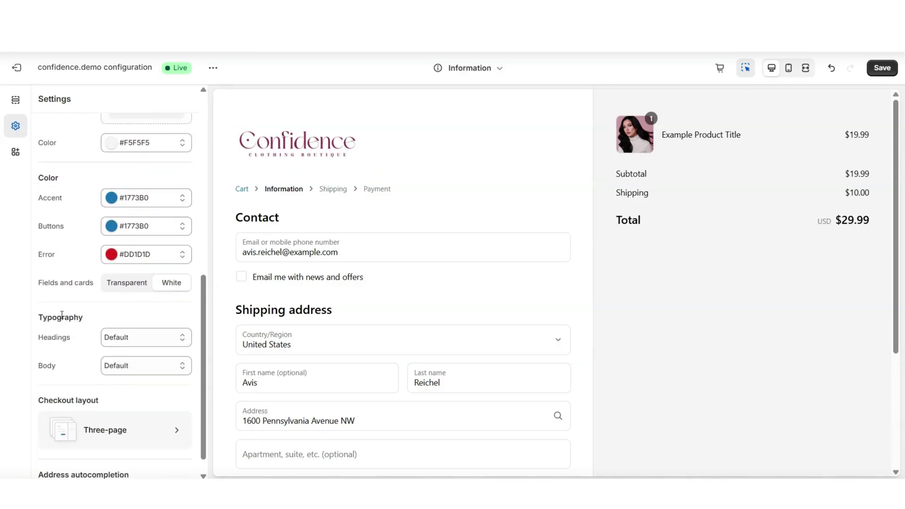
{"action": "scroll", "coordinate": [62, 315], "scroll_direction": "up", "scroll_amount": 10}
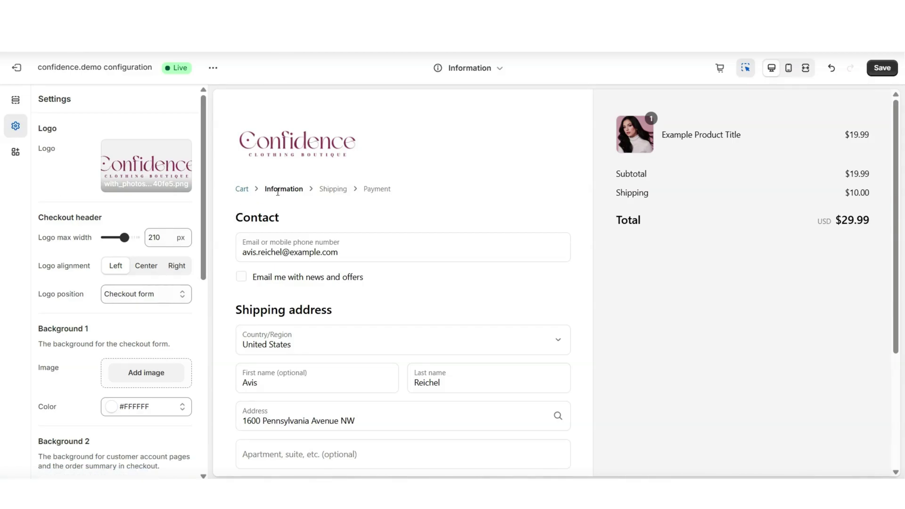
{"action": "scroll", "coordinate": [666, 292], "scroll_direction": "down", "scroll_amount": 3}
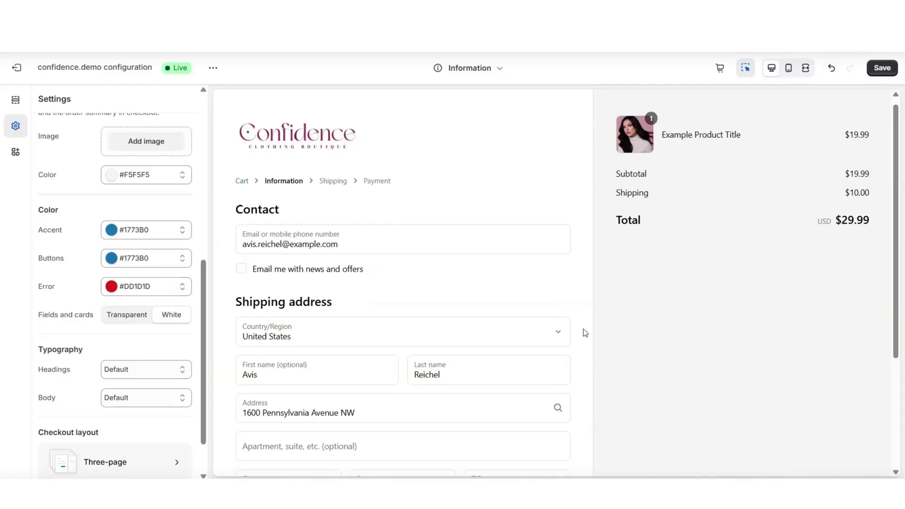
{"action": "scroll", "coordinate": [584, 332], "scroll_direction": "down", "scroll_amount": 3}
Step the checkout preview through Shipping and Payment, then back to Information via the breadcrumb.
{"action": "left_click", "coordinate": [494, 395]}
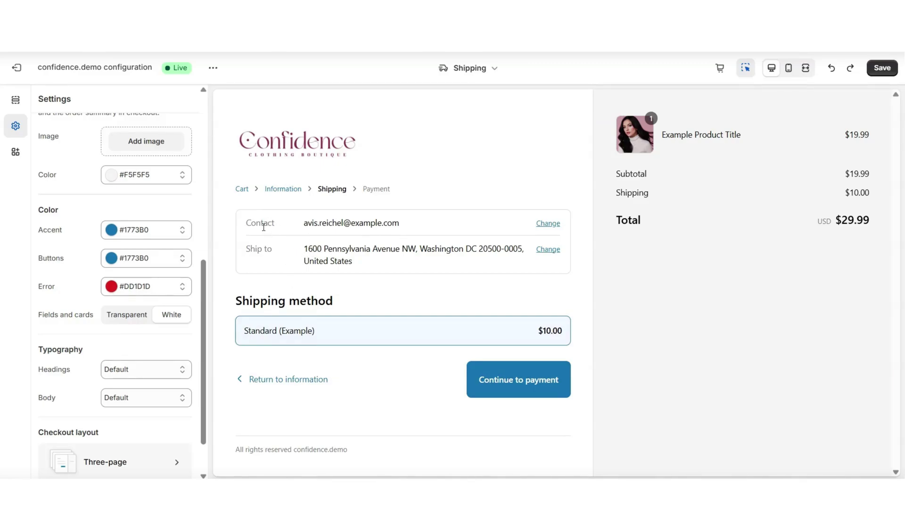
{"action": "left_click", "coordinate": [507, 384]}
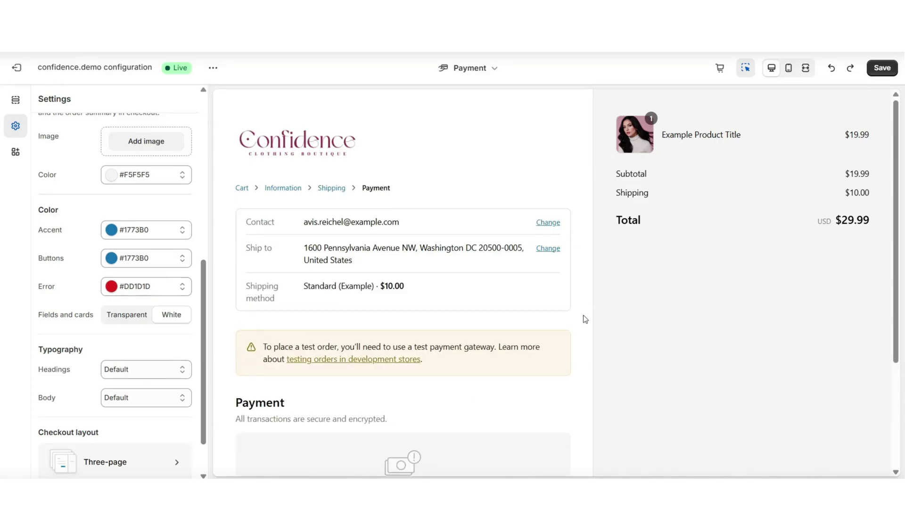
{"action": "scroll", "coordinate": [584, 317], "scroll_direction": "down", "scroll_amount": 3}
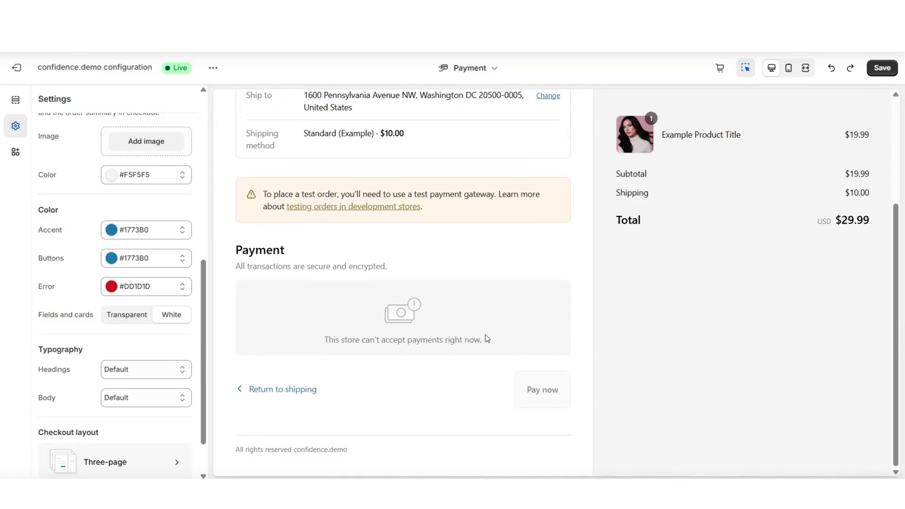
{"action": "scroll", "coordinate": [424, 264], "scroll_direction": "up", "scroll_amount": 3}
{"action": "left_click", "coordinate": [331, 191]}
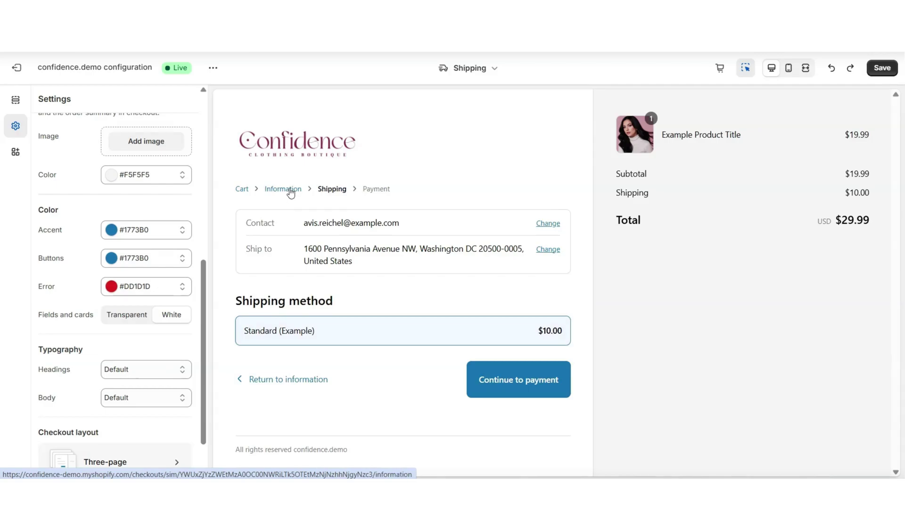
{"action": "left_click", "coordinate": [291, 191]}
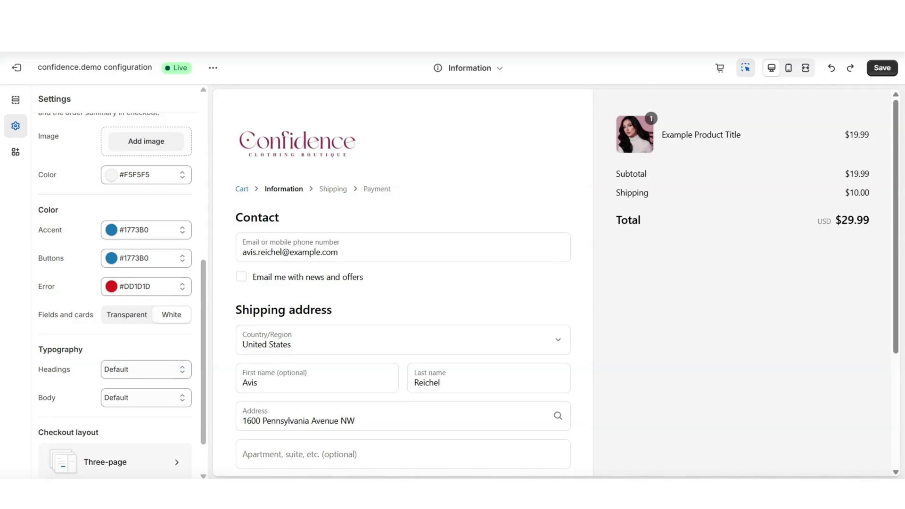
Set the Checkout layout card back to One-page checkout.
{"action": "scroll", "coordinate": [163, 381], "scroll_direction": "down", "scroll_amount": 1}
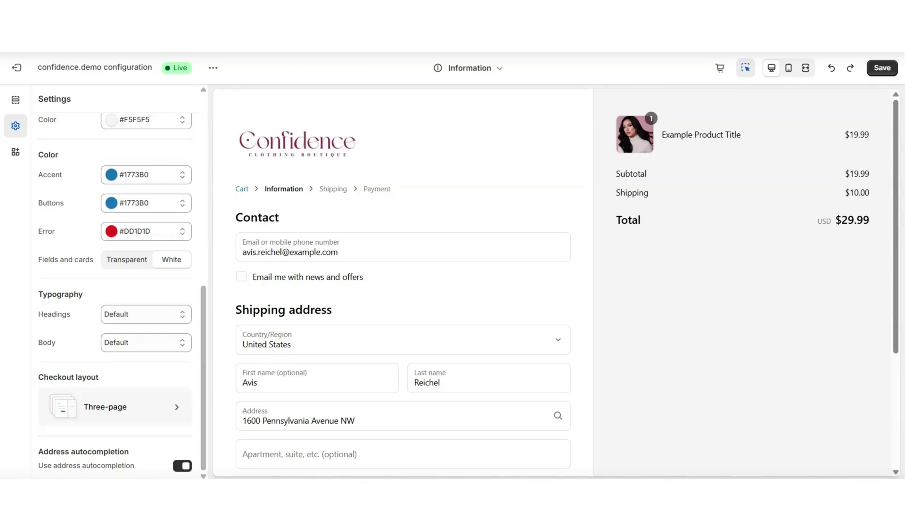
{"action": "left_click", "coordinate": [147, 394]}
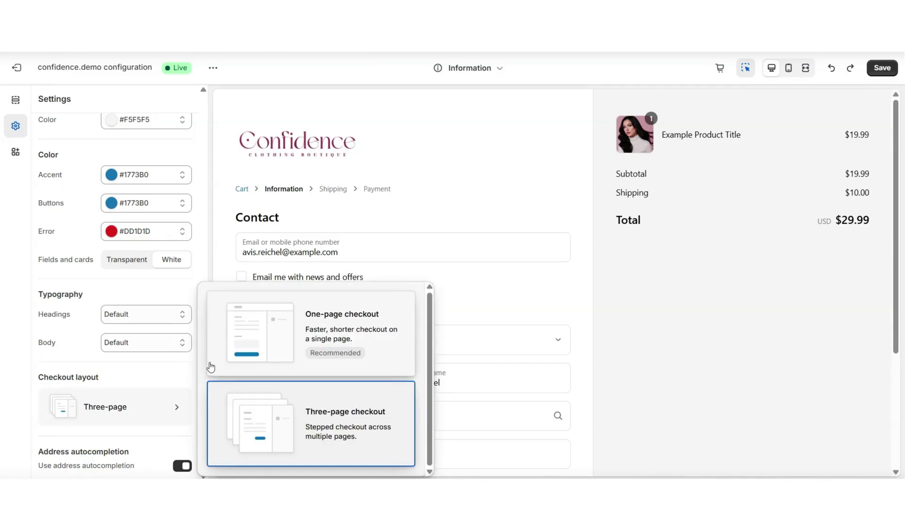
{"action": "left_click", "coordinate": [211, 367]}
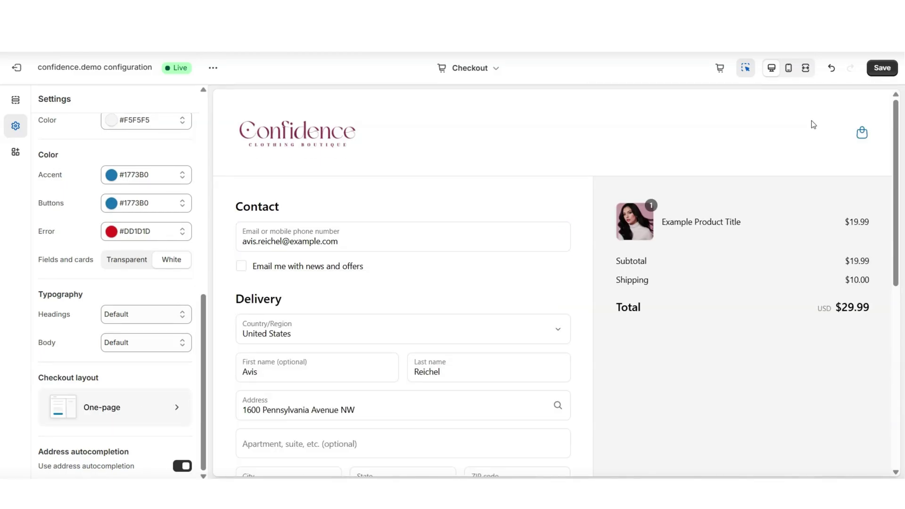
Preview the checkout in fullscreen and in the mobile view.
{"action": "left_click", "coordinate": [806, 69]}
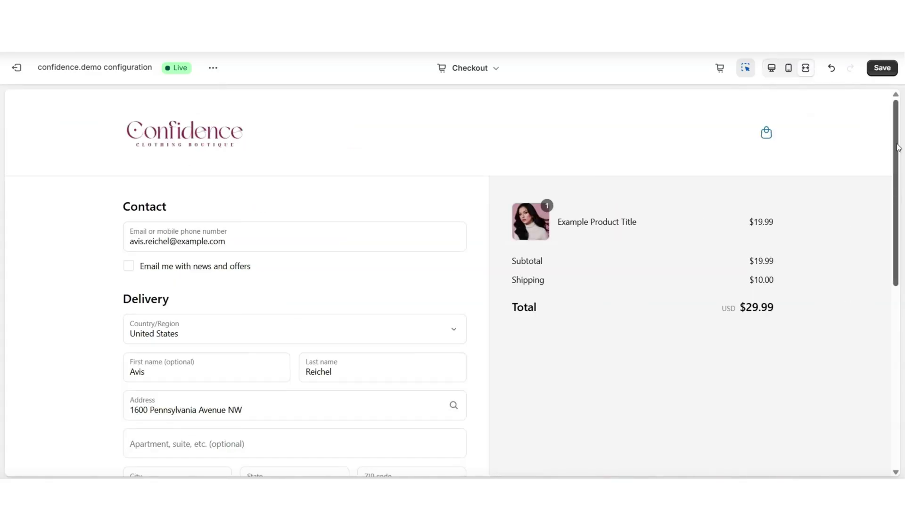
{"action": "scroll", "coordinate": [898, 147], "scroll_direction": "down", "scroll_amount": 4}
{"action": "scroll", "coordinate": [897, 147], "scroll_direction": "up", "scroll_amount": 4}
{"action": "left_click", "coordinate": [787, 69]}
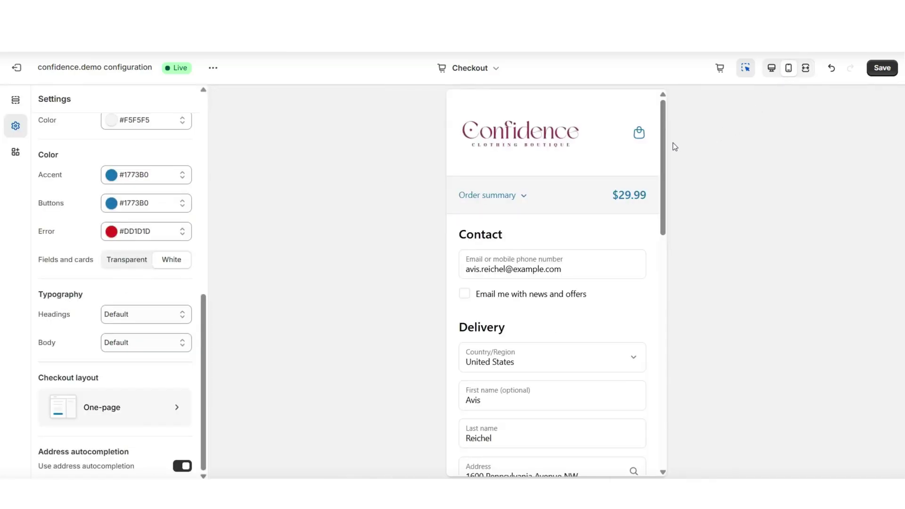
Undo the last change, switch to Online store theme, and expand the preview to fullscreen.
{"action": "key", "text": "ctrl+z"}
{"action": "left_click", "coordinate": [466, 68]}
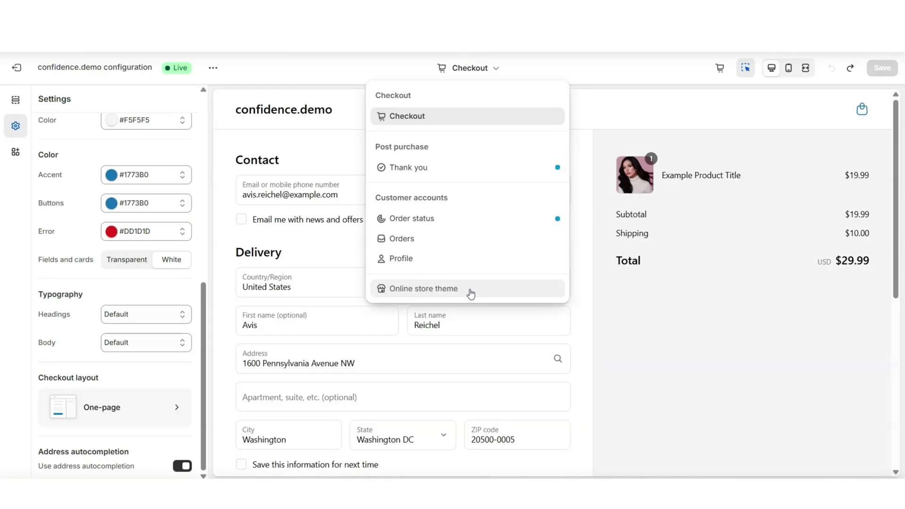
{"action": "left_click", "coordinate": [469, 290]}
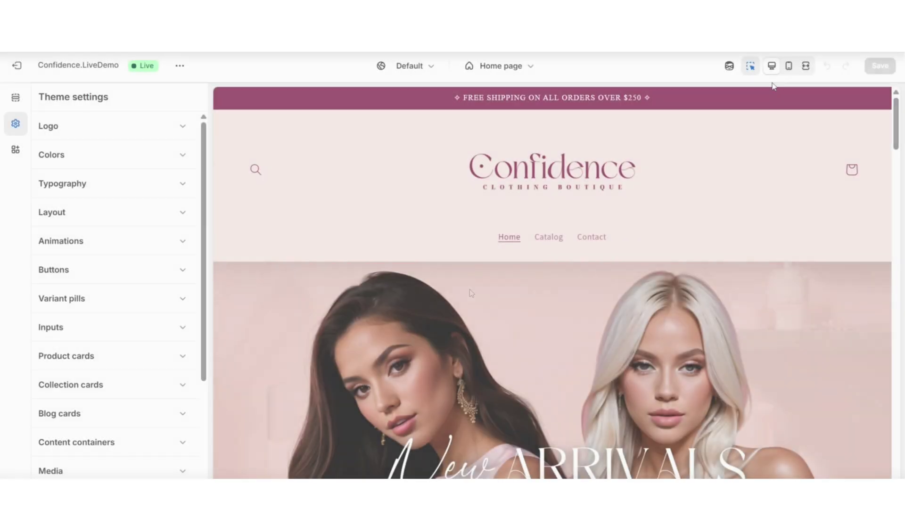
{"action": "left_click", "coordinate": [805, 66]}
{"action": "scroll", "coordinate": [899, 128], "scroll_direction": "down", "scroll_amount": 1}
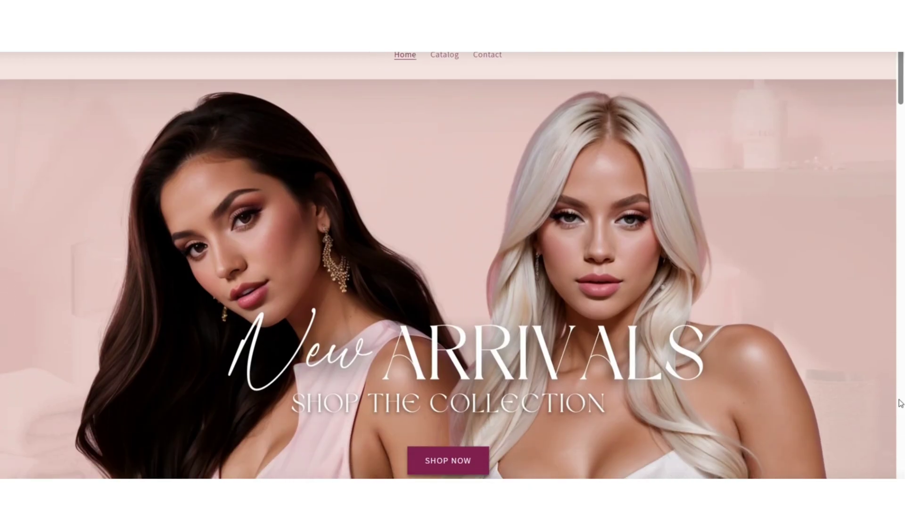
Open the third Shop Our Bestsellers product, the bottles-and-jars Example Product Title, and scroll its page.
{"action": "scroll", "coordinate": [900, 403], "scroll_direction": "down", "scroll_amount": 10}
{"action": "scroll", "coordinate": [899, 403], "scroll_direction": "down", "scroll_amount": 15}
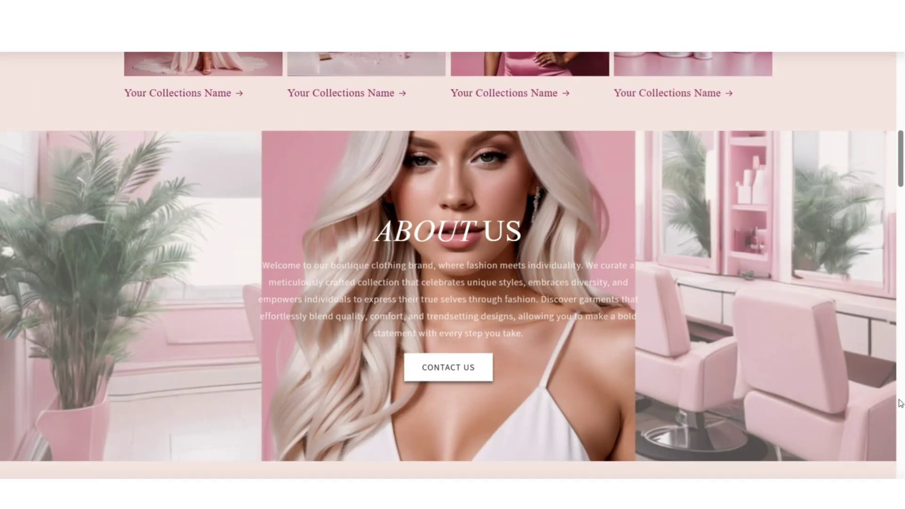
{"action": "scroll", "coordinate": [900, 403], "scroll_direction": "down", "scroll_amount": 3}
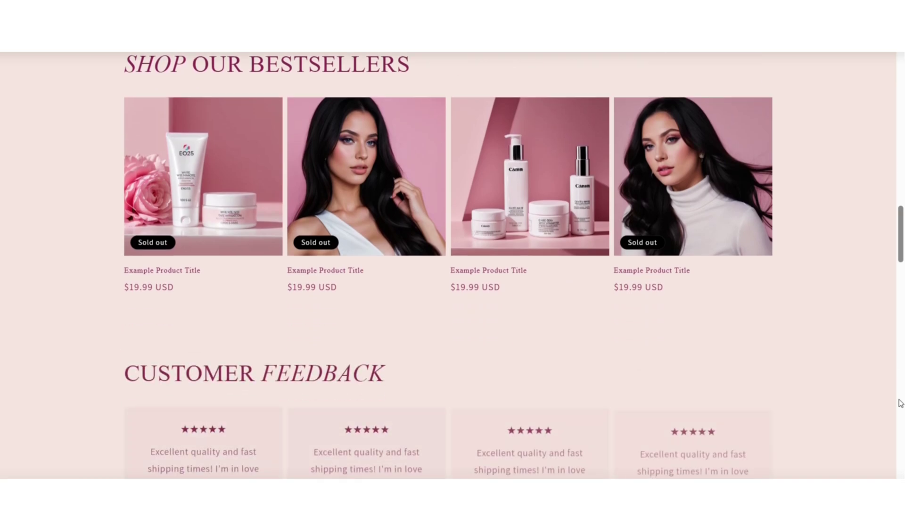
{"action": "scroll", "coordinate": [900, 403], "scroll_direction": "up", "scroll_amount": 1}
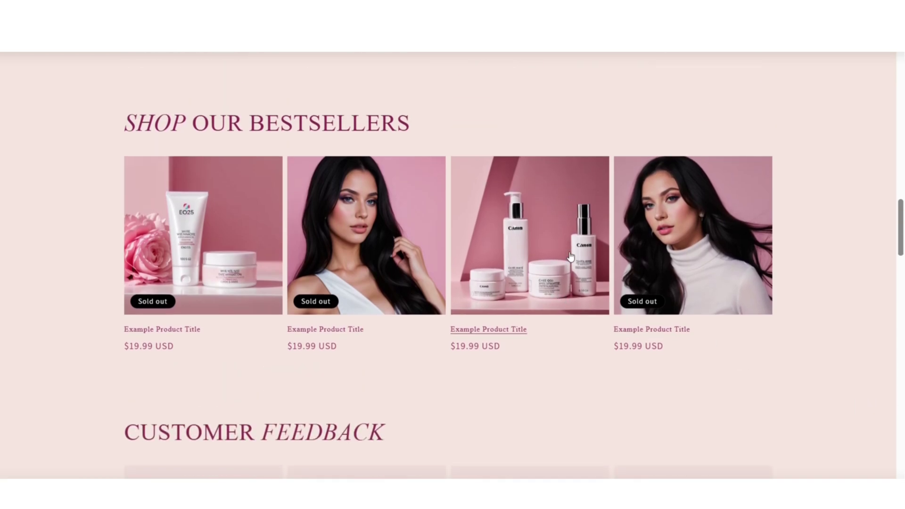
{"action": "left_click", "coordinate": [559, 239]}
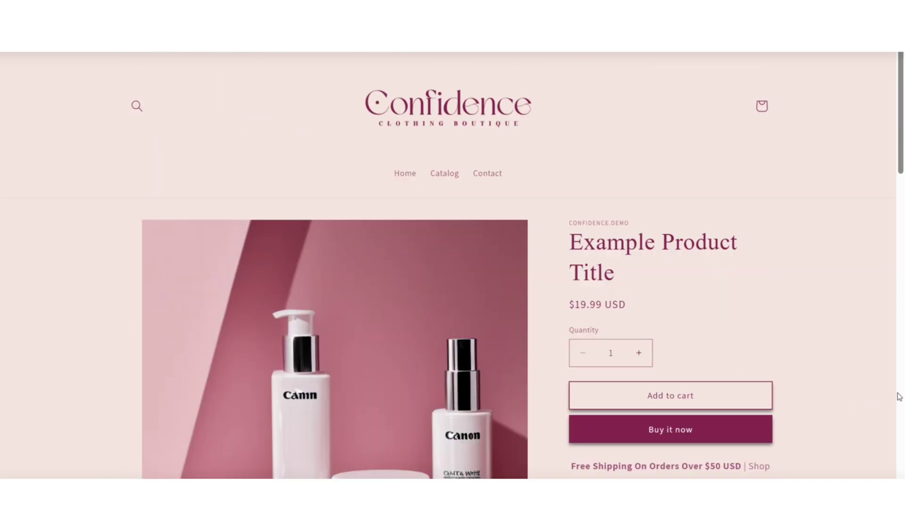
{"action": "scroll", "coordinate": [874, 462], "scroll_direction": "down", "scroll_amount": 5}
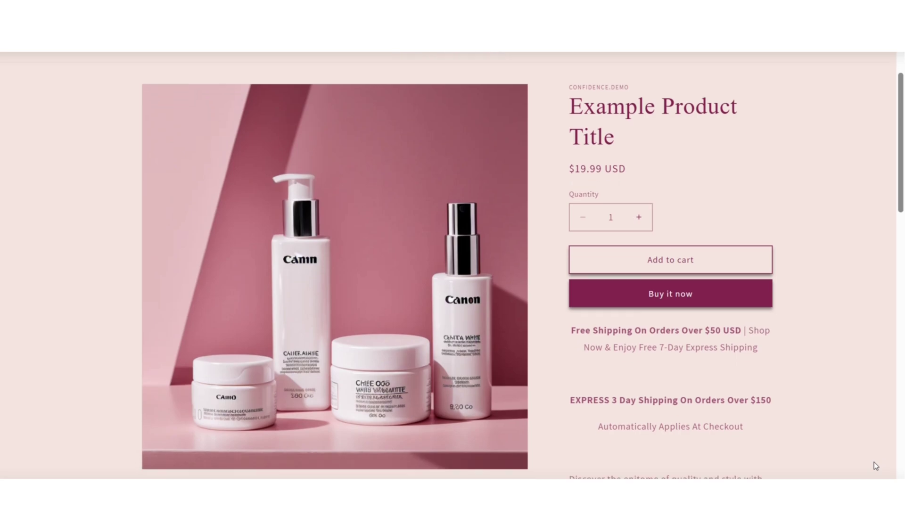
{"action": "scroll", "coordinate": [874, 466], "scroll_direction": "down", "scroll_amount": 2}
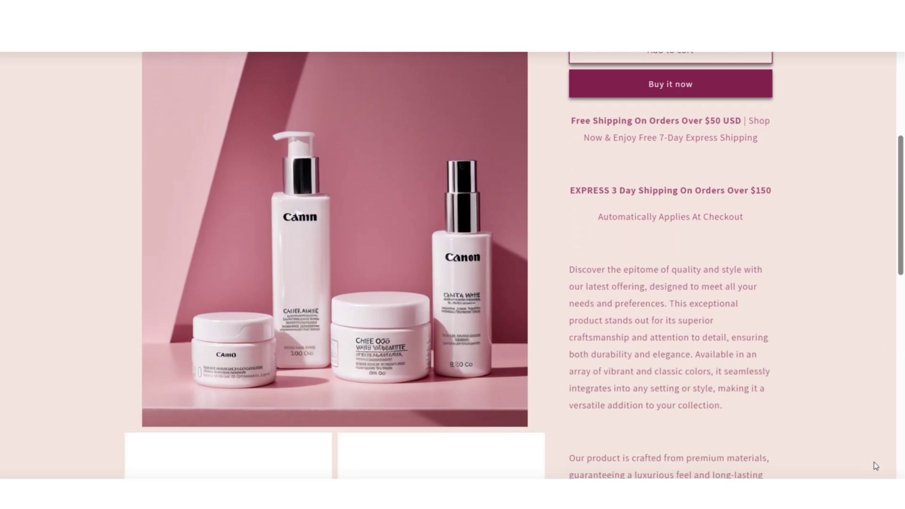
{"action": "scroll", "coordinate": [874, 466], "scroll_direction": "down", "scroll_amount": 1}
{"action": "scroll", "coordinate": [874, 465], "scroll_direction": "up", "scroll_amount": 3}
{"action": "scroll", "coordinate": [873, 462], "scroll_direction": "up", "scroll_amount": 1}
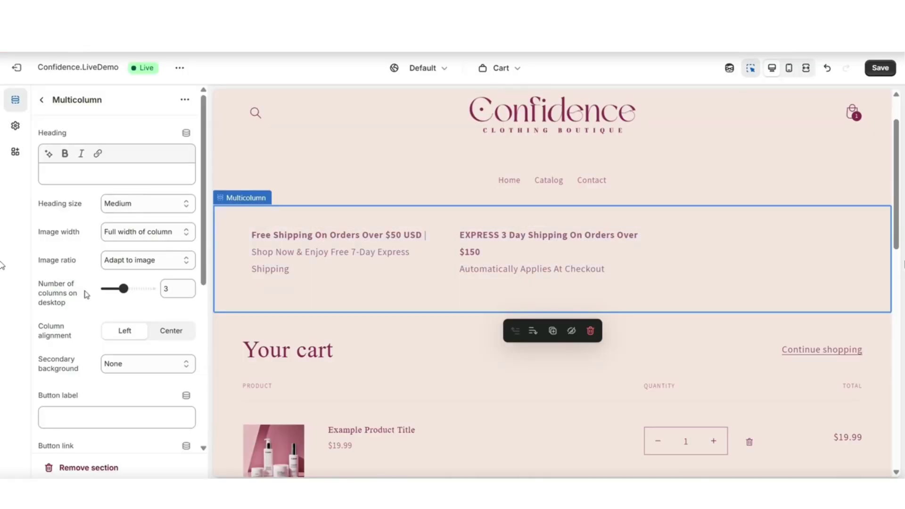
Reduce the Multicolumn section's Number of columns on desktop from 3 to 2.
{"action": "left_click_drag", "start_coordinate": [122, 288], "coordinate": [114, 288]}
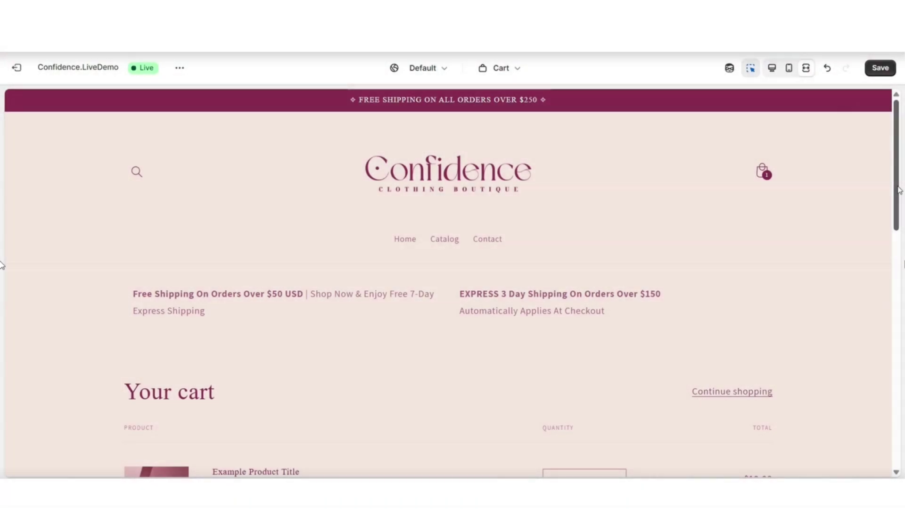
{"action": "scroll", "coordinate": [899, 190], "scroll_direction": "down", "scroll_amount": 1}
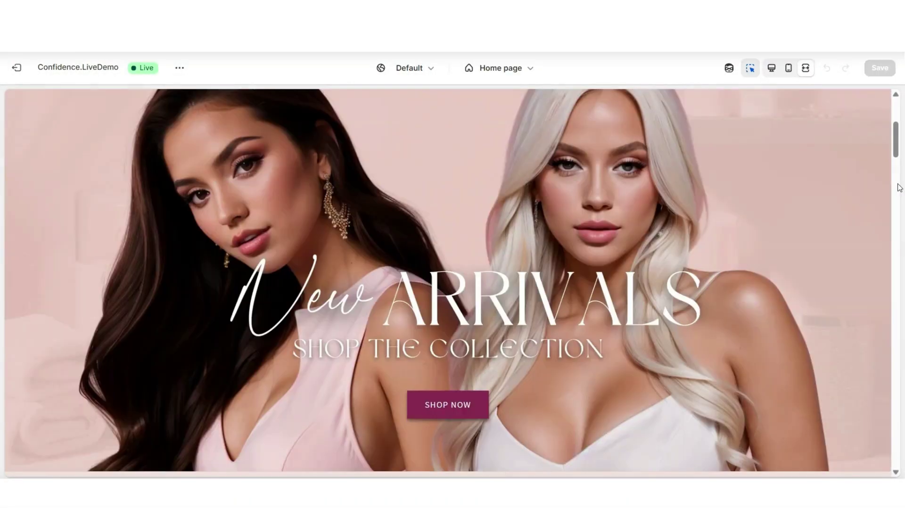
{"action": "scroll", "coordinate": [899, 189], "scroll_direction": "up", "scroll_amount": 3}
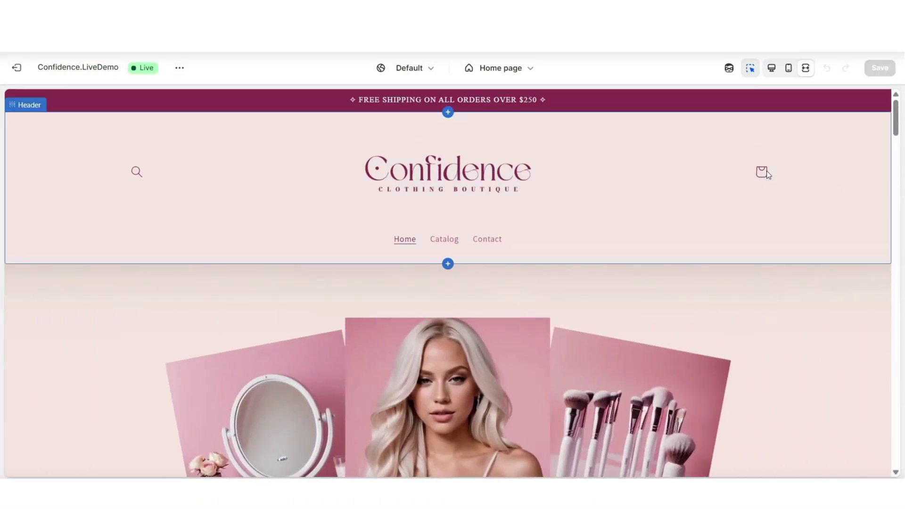
Preview the store's empty cart page from the header cart icon and scroll through it.
{"action": "left_click", "coordinate": [762, 173]}
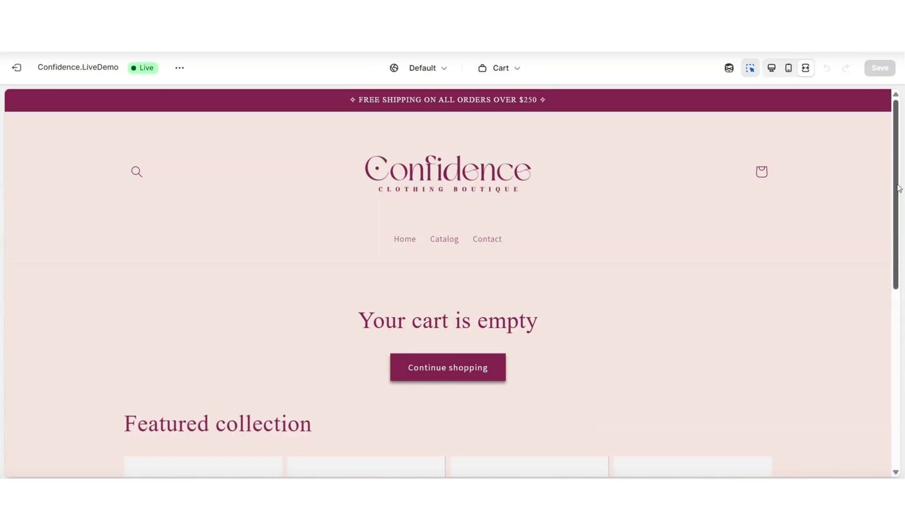
{"action": "scroll", "coordinate": [896, 187], "scroll_direction": "down", "scroll_amount": 5}
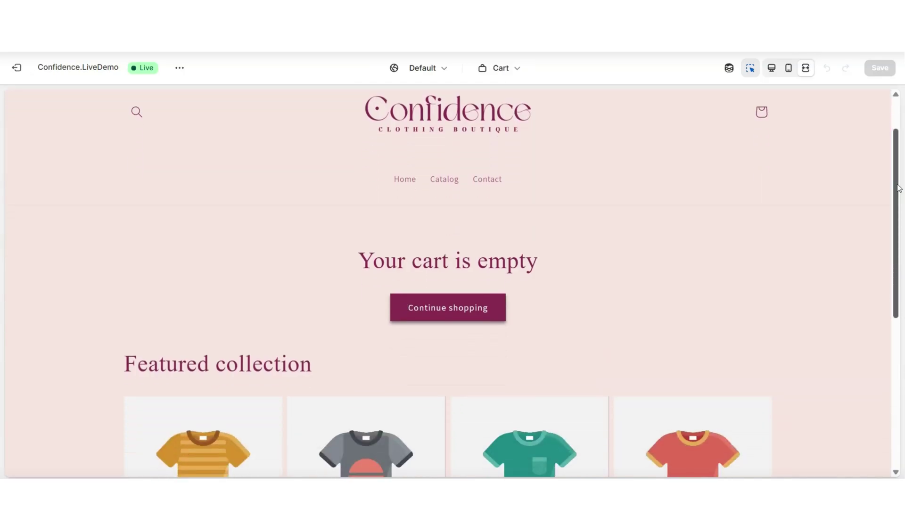
{"action": "scroll", "coordinate": [897, 186], "scroll_direction": "up", "scroll_amount": 5}
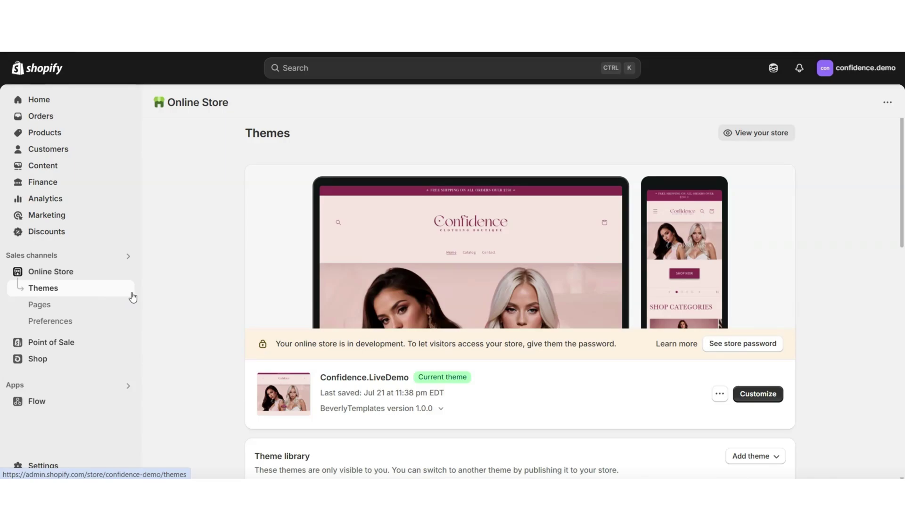
{"action": "left_click", "coordinate": [754, 397]}
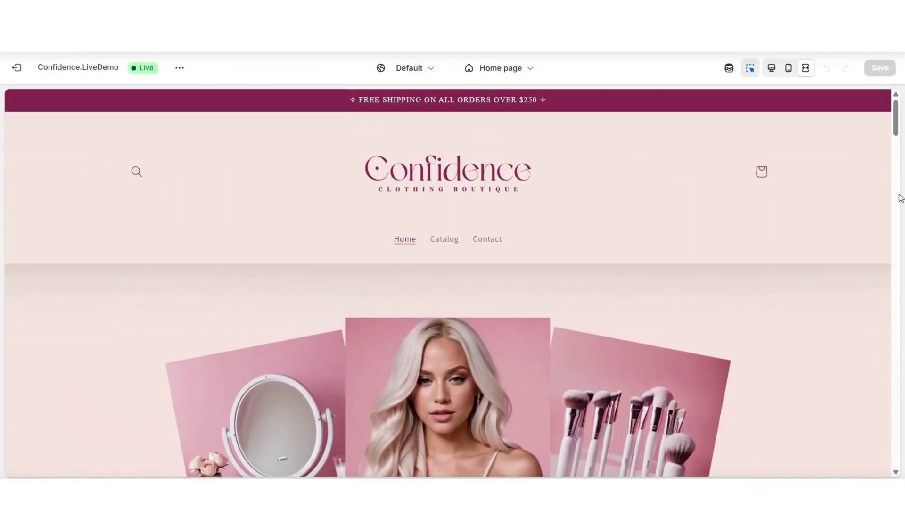
{"action": "left_click", "coordinate": [760, 171]}
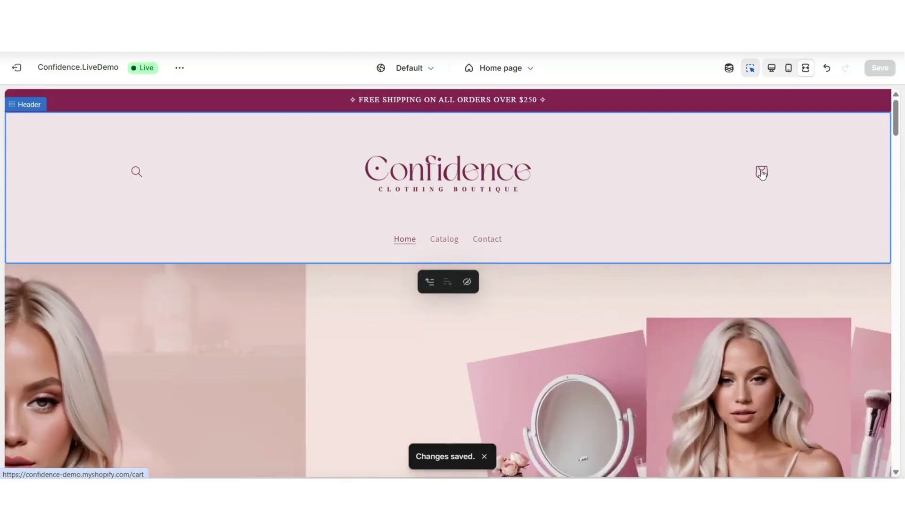
{"action": "left_click", "coordinate": [762, 172]}
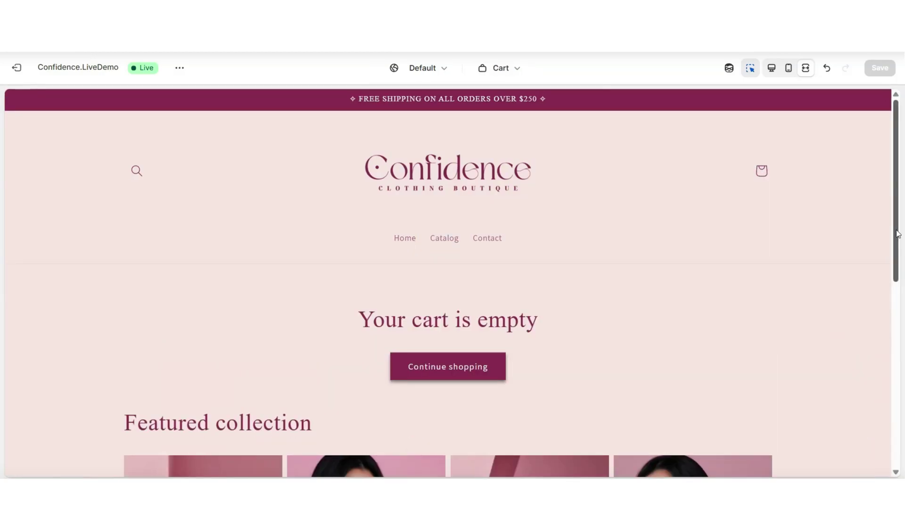
{"action": "scroll", "coordinate": [898, 233], "scroll_direction": "down", "scroll_amount": 1}
{"action": "scroll", "coordinate": [897, 234], "scroll_direction": "down", "scroll_amount": 1}
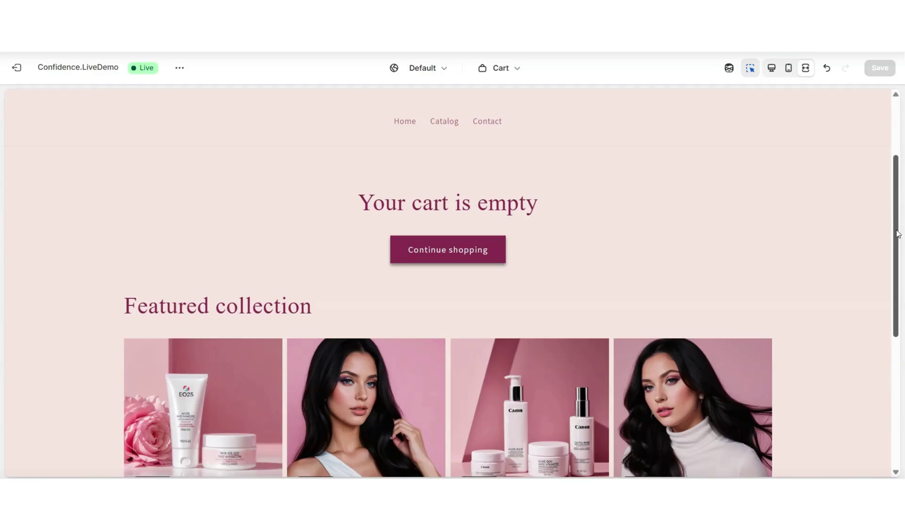
{"action": "scroll", "coordinate": [897, 233], "scroll_direction": "up", "scroll_amount": 2}
{"action": "left_click", "coordinate": [445, 239]}
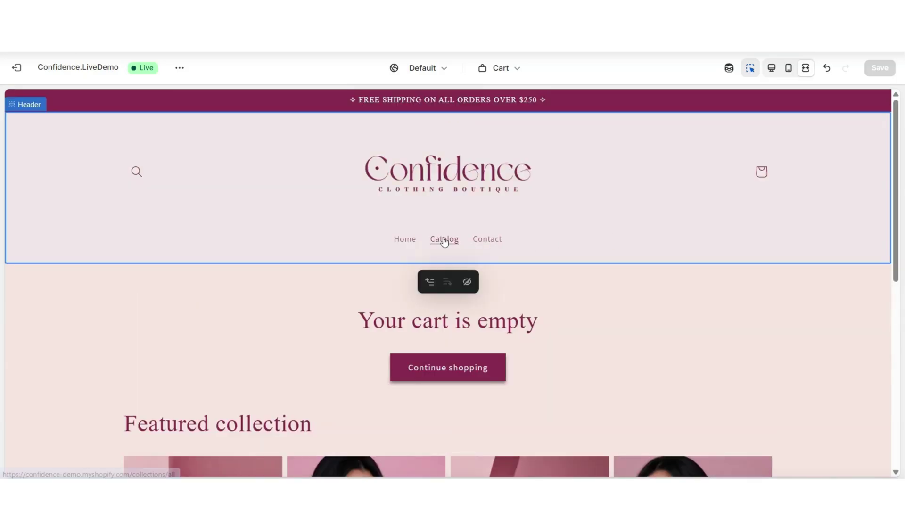
{"action": "scroll", "coordinate": [737, 186], "scroll_direction": "down", "scroll_amount": 4}
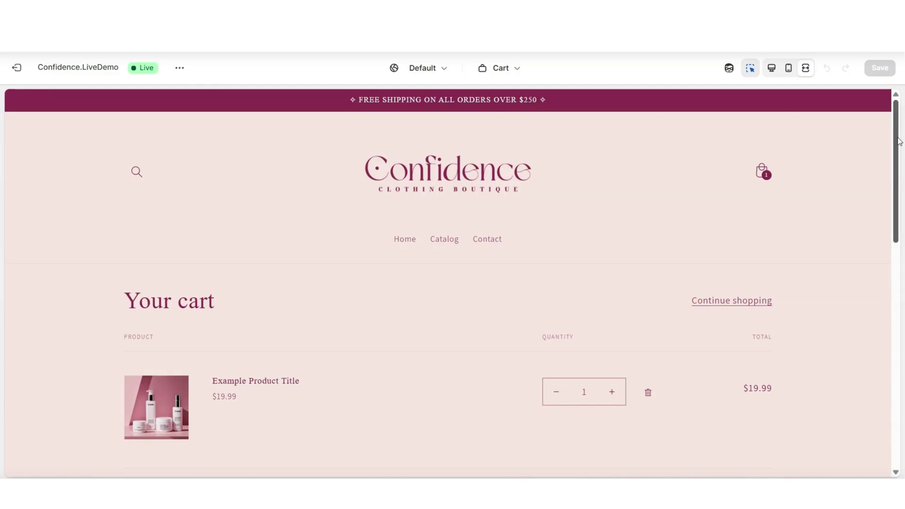
{"action": "scroll", "coordinate": [898, 141], "scroll_direction": "down", "scroll_amount": 3}
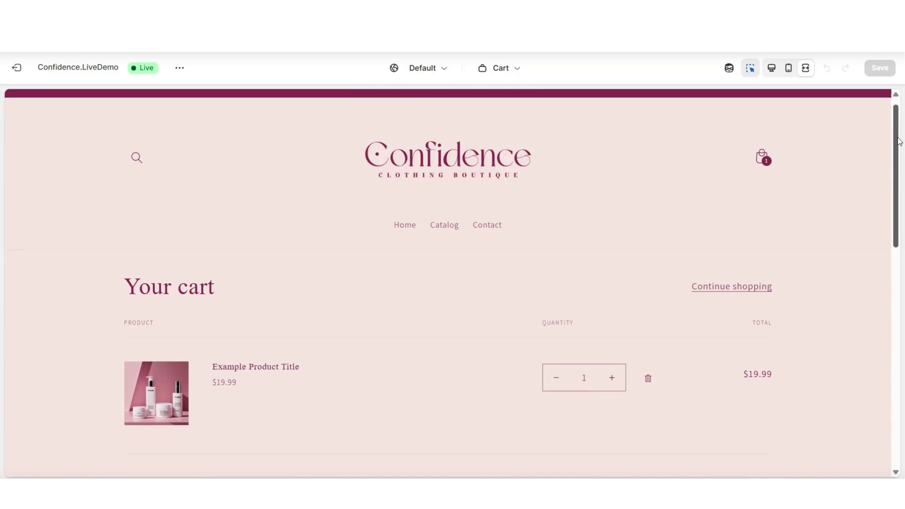
{"action": "scroll", "coordinate": [899, 141], "scroll_direction": "down", "scroll_amount": 5}
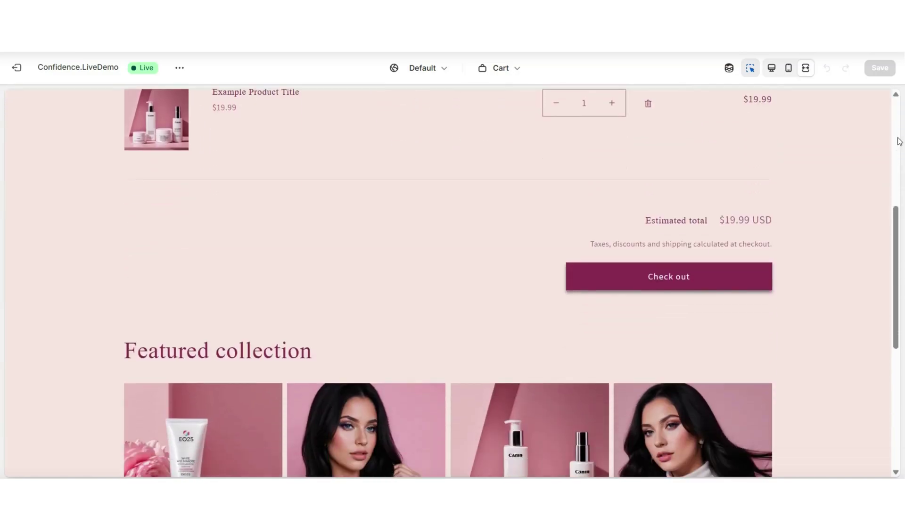
{"action": "scroll", "coordinate": [899, 142], "scroll_direction": "up", "scroll_amount": 4}
{"action": "scroll", "coordinate": [898, 141], "scroll_direction": "up", "scroll_amount": 4}
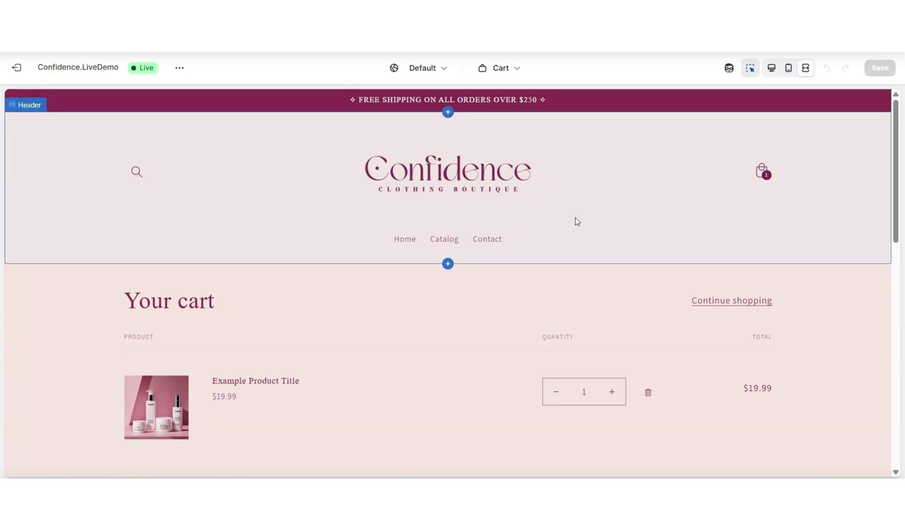
Insert a Multicolumn section into the Cart template between the header and the cart.
{"action": "mouse_move", "coordinate": [448, 262]}
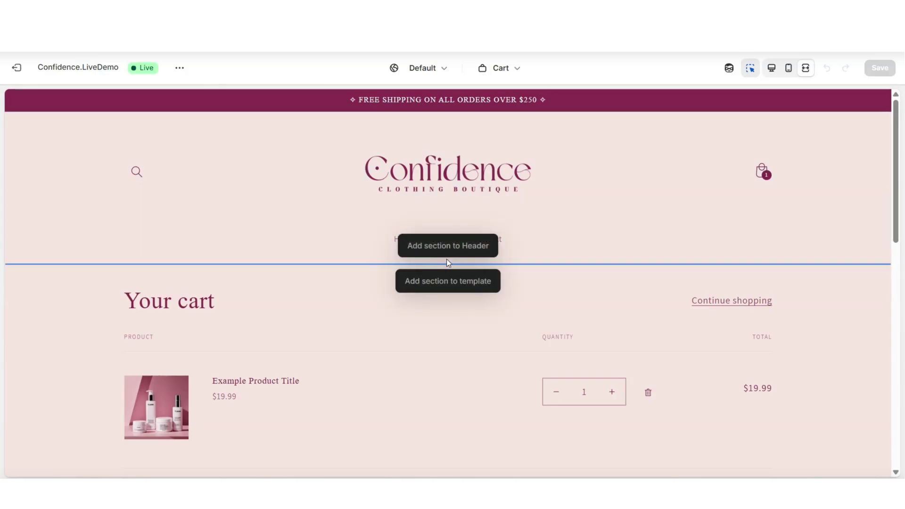
{"action": "left_click", "coordinate": [436, 282]}
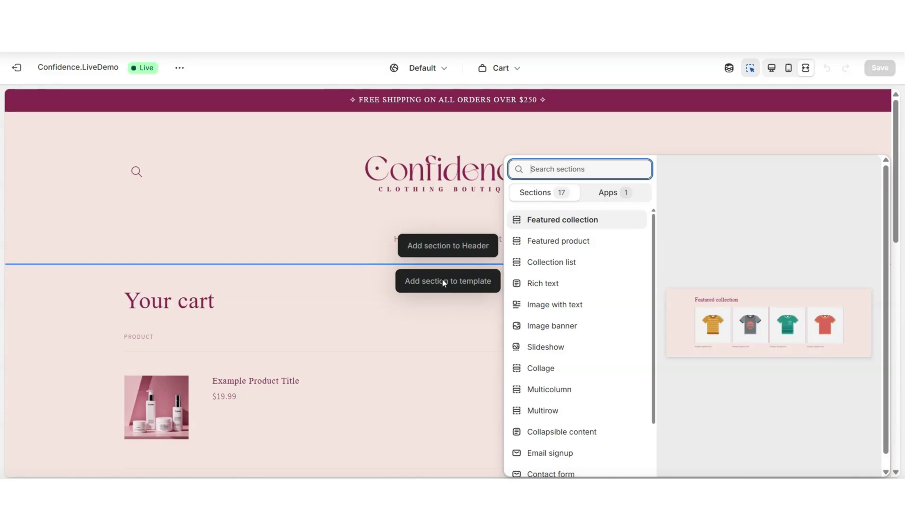
{"action": "left_click", "coordinate": [579, 389]}
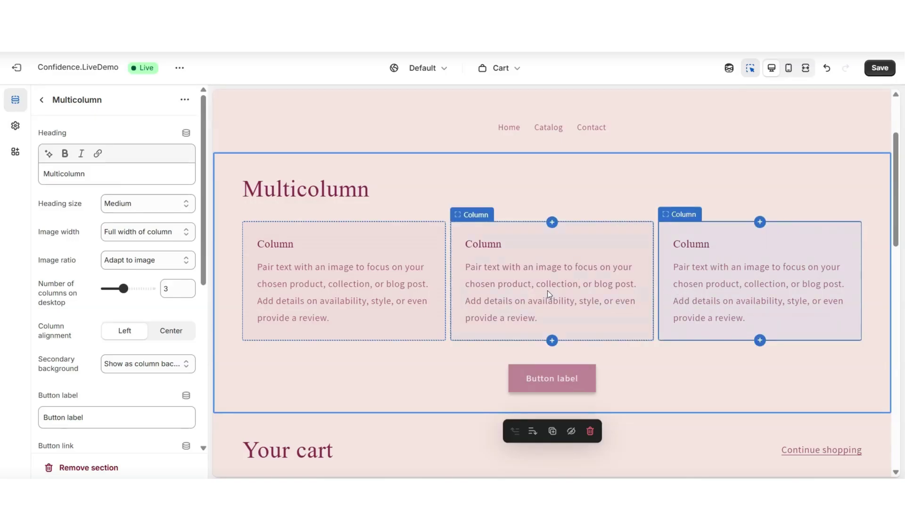
Delete the Multicolumn section's heading text and Button label text.
{"action": "scroll", "coordinate": [529, 268], "scroll_direction": "down", "scroll_amount": 3}
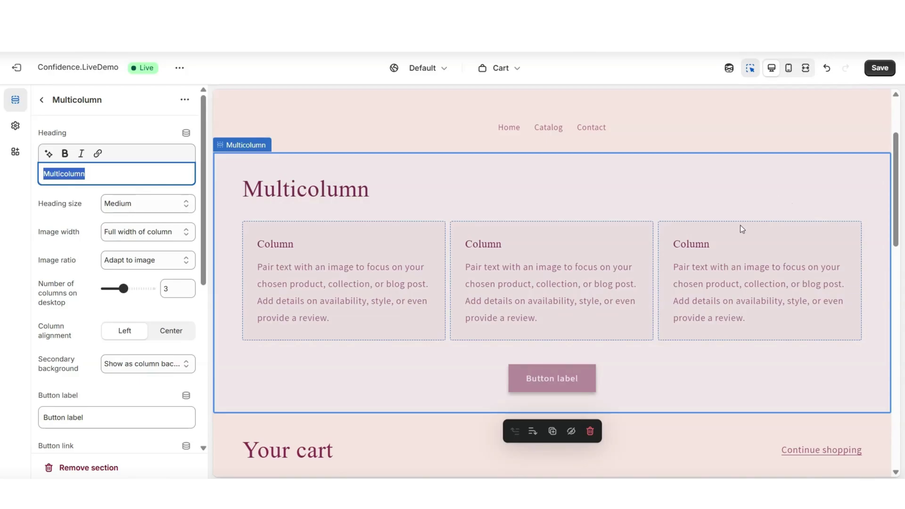
{"action": "left_click", "coordinate": [89, 172]}
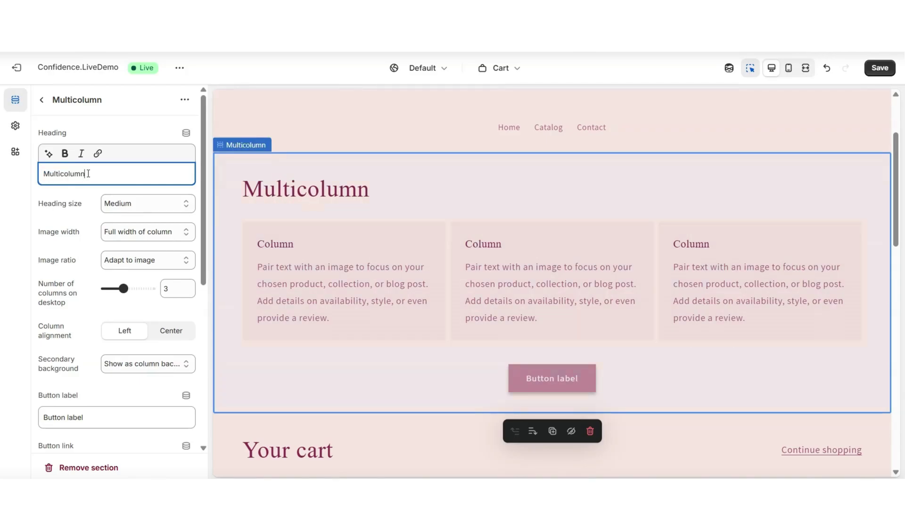
{"action": "left_click_drag", "start_coordinate": [88, 173], "coordinate": [26, 175]}
{"action": "key", "text": "BackSpace"}
{"action": "scroll", "coordinate": [78, 149], "scroll_direction": "down", "scroll_amount": 5}
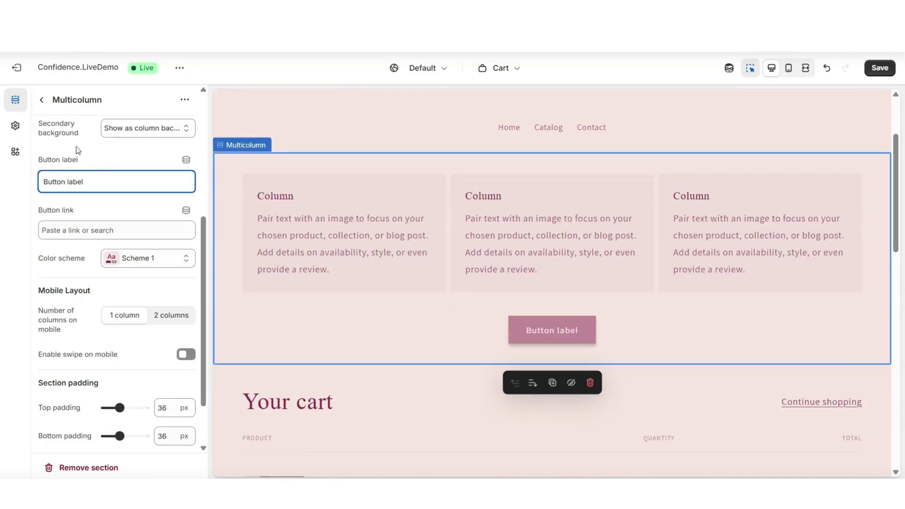
{"action": "scroll", "coordinate": [63, 164], "scroll_direction": "up", "scroll_amount": 1}
{"action": "left_click_drag", "start_coordinate": [84, 241], "coordinate": [35, 245]}
{"action": "key", "text": "BackSpace"}
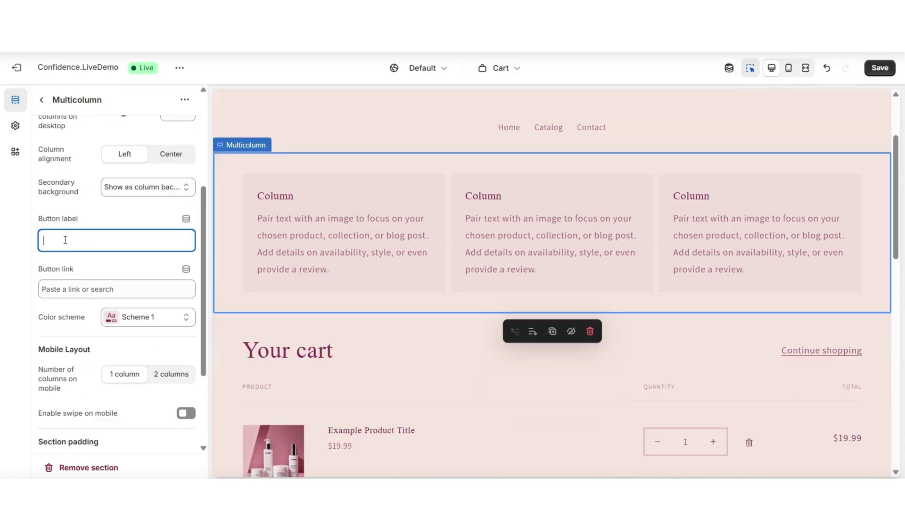
Set the Multicolumn Secondary background to None and check the result in fullscreen preview.
{"action": "scroll", "coordinate": [70, 240], "scroll_direction": "up", "scroll_amount": 4}
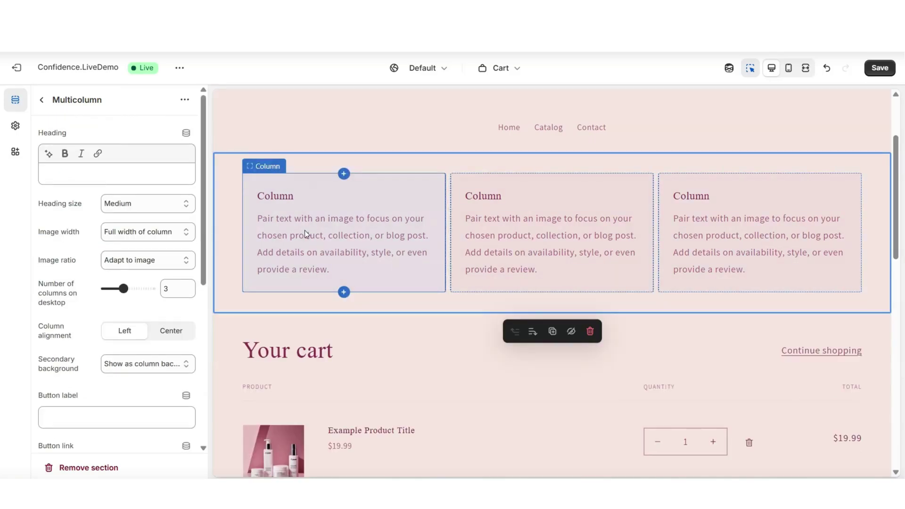
{"action": "scroll", "coordinate": [302, 225], "scroll_direction": "up", "scroll_amount": 1}
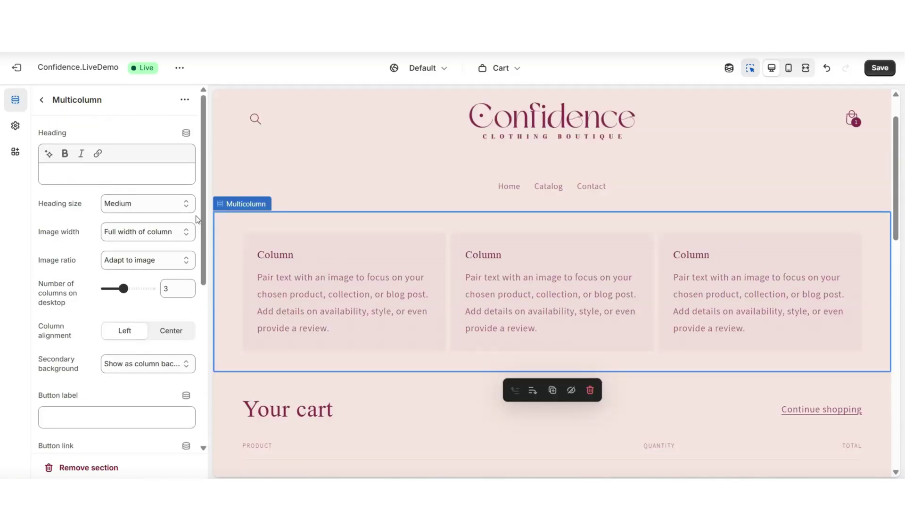
{"action": "left_click", "coordinate": [134, 365]}
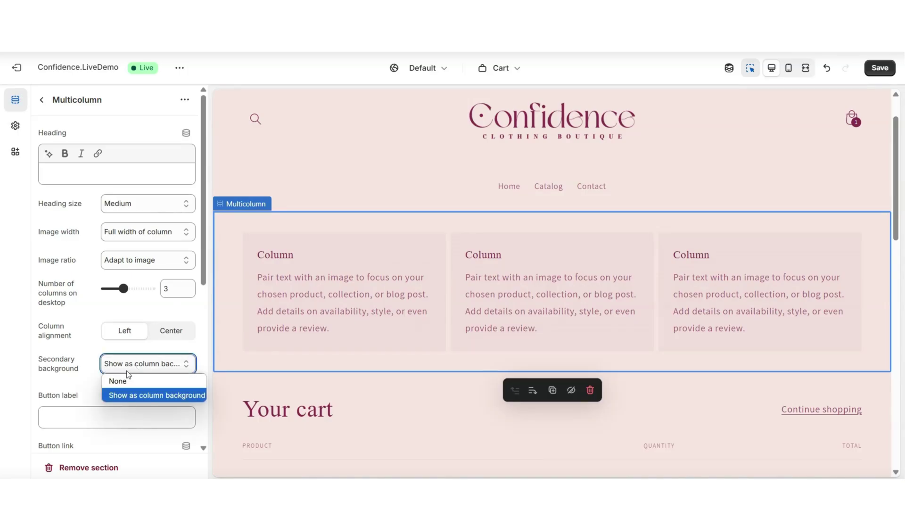
{"action": "left_click", "coordinate": [126, 380]}
{"action": "key", "text": "ctrl+shift+f"}
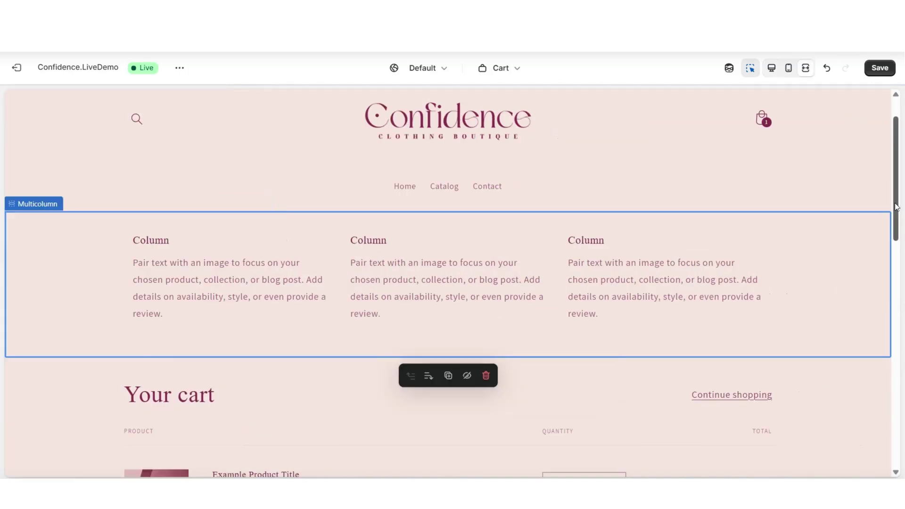
{"action": "scroll", "coordinate": [897, 207], "scroll_direction": "down", "scroll_amount": 1}
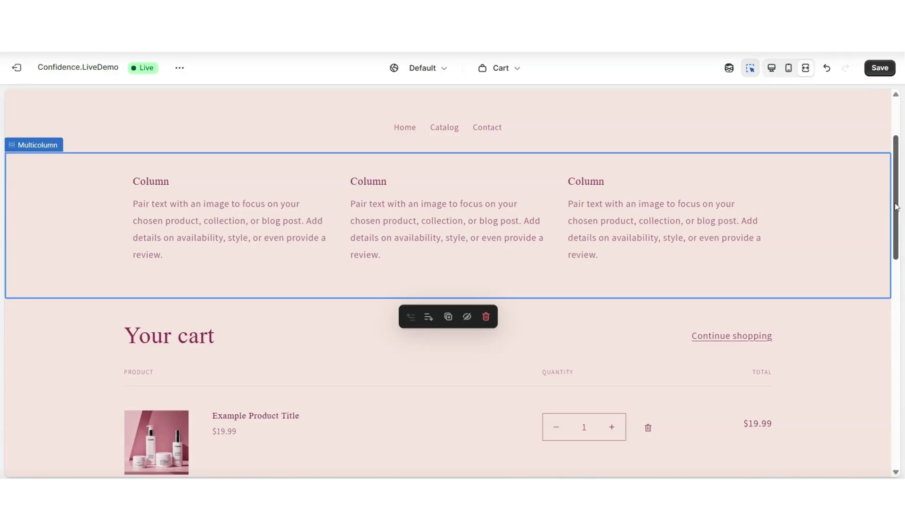
{"action": "key", "text": "ctrl+shift+f"}
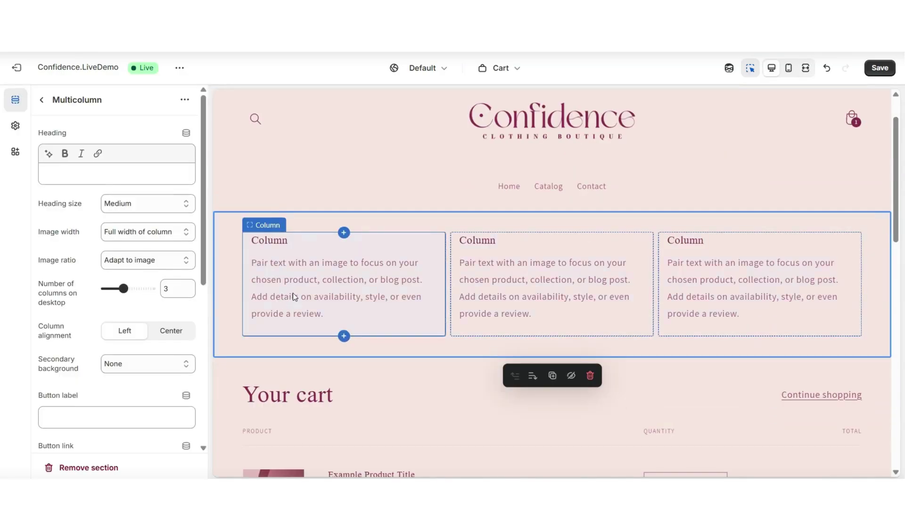
Clear the first column's heading and paste the free shipping message into its description.
{"action": "left_click", "coordinate": [269, 284]}
{"action": "key", "text": "ctrl+a"}
{"action": "key", "text": "BackSpace"}
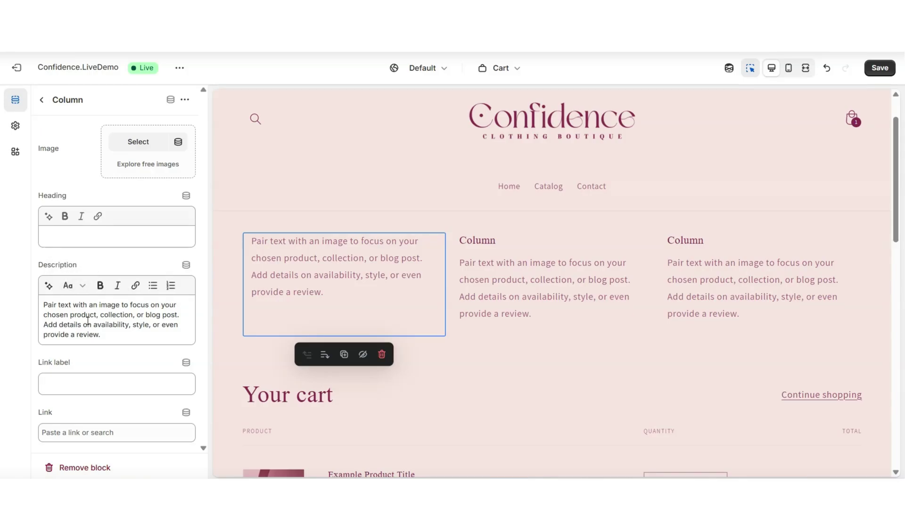
{"action": "key", "text": "ctrl+a"}
{"action": "type", "text": "Free Shipping On Orders Over $50 USD | Shop Now & Enjoy Free 7-Day Express Shipping"}
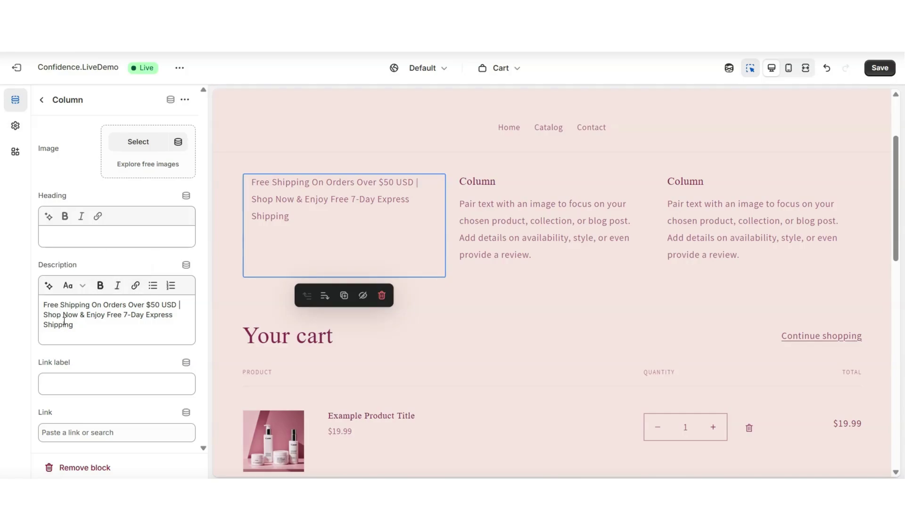
Make 'Free Shipping On Orders Over $50 USD' bold in the first column's description.
{"action": "left_click_drag", "start_coordinate": [177, 304], "coordinate": [55, 304]}
{"action": "left_click", "coordinate": [100, 285]}
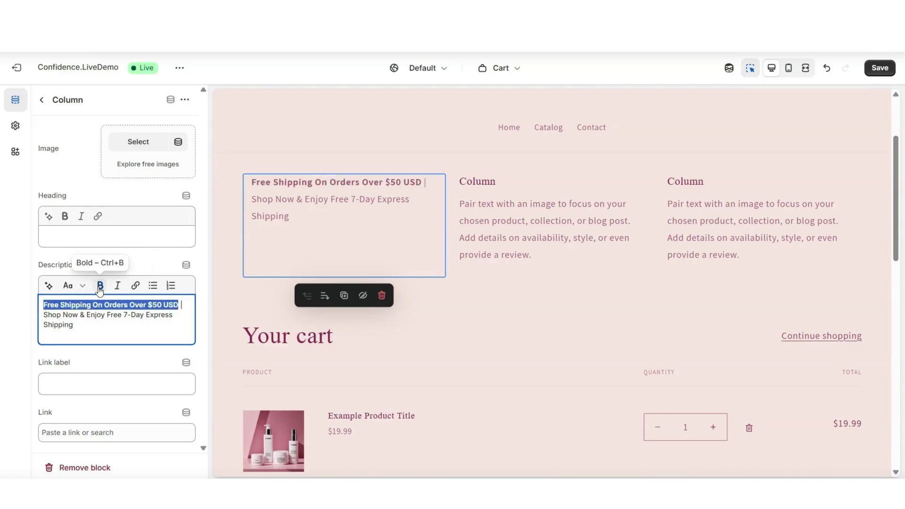
{"action": "left_click", "coordinate": [72, 286]}
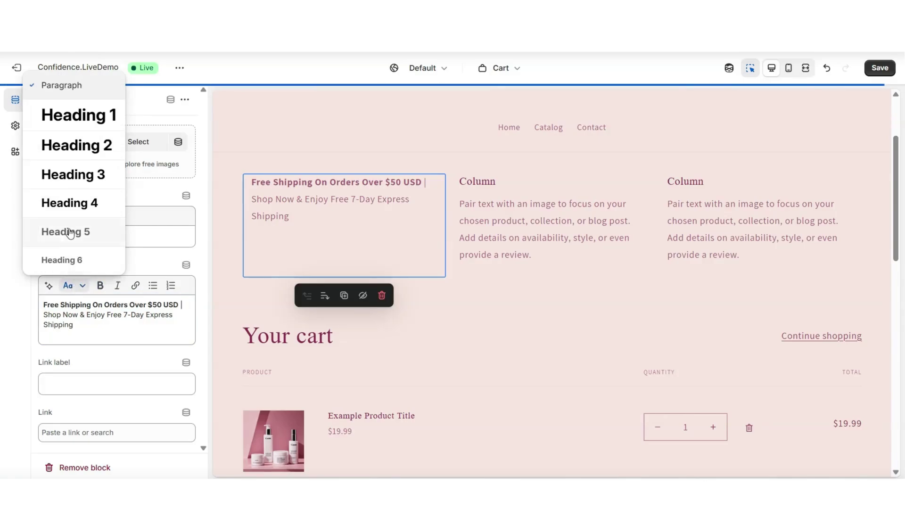
{"action": "left_click", "coordinate": [112, 341]}
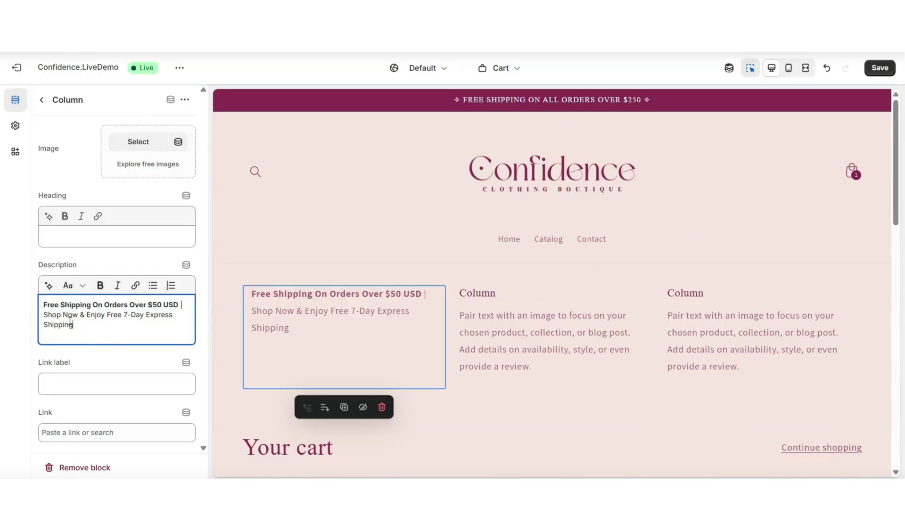
{"action": "left_click_drag", "start_coordinate": [73, 325], "coordinate": [41, 302]}
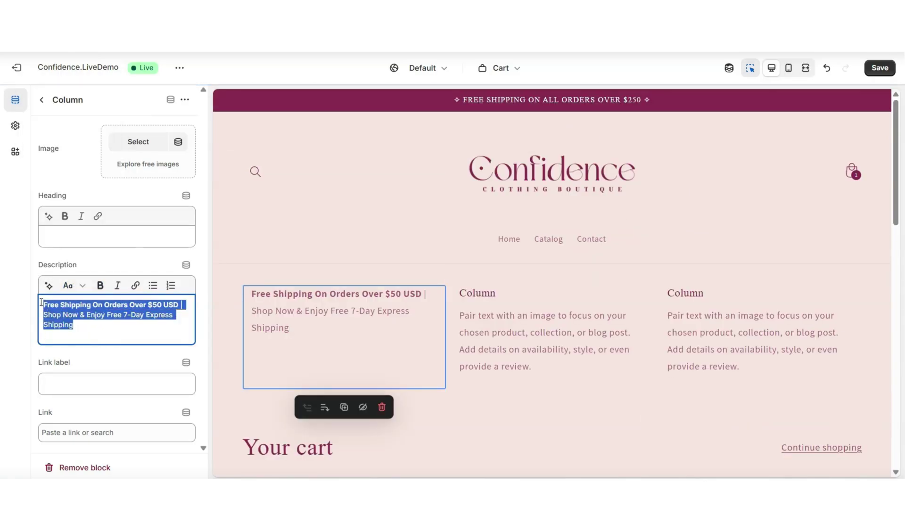
Look through the description's link options, leave it unlinked, and select the middle column.
{"action": "left_click", "coordinate": [135, 286]}
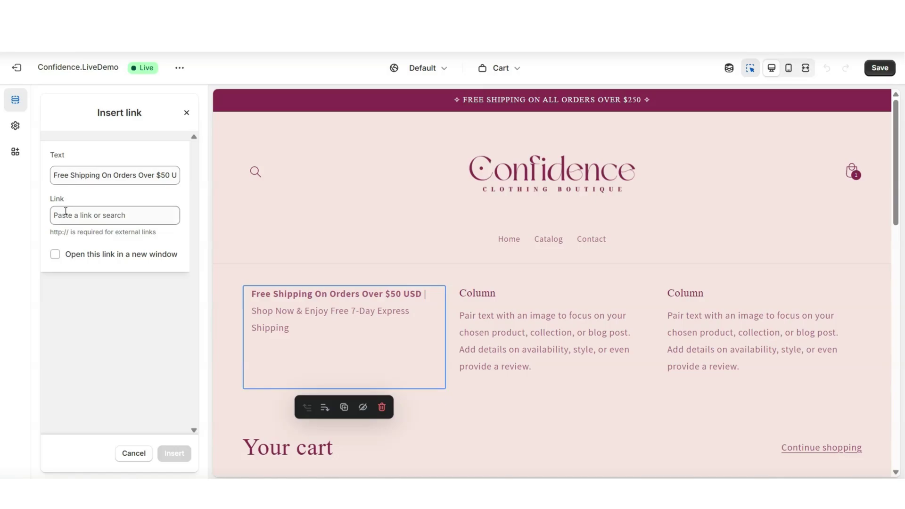
{"action": "left_click", "coordinate": [98, 214]}
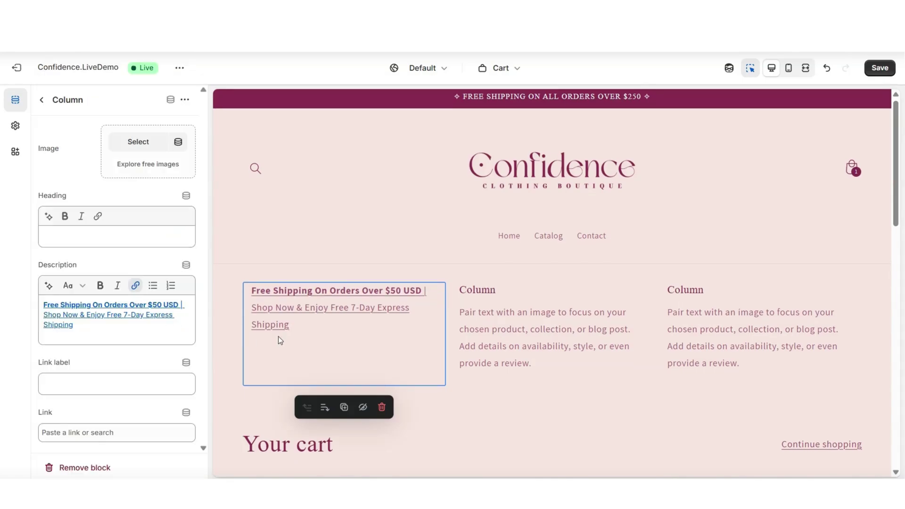
{"action": "scroll", "coordinate": [279, 338], "scroll_direction": "down", "scroll_amount": 1}
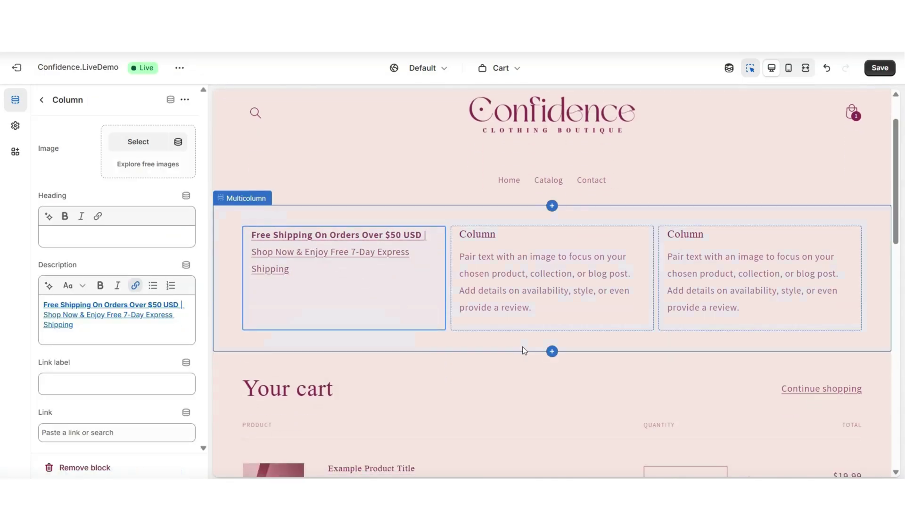
{"action": "left_click", "coordinate": [508, 290]}
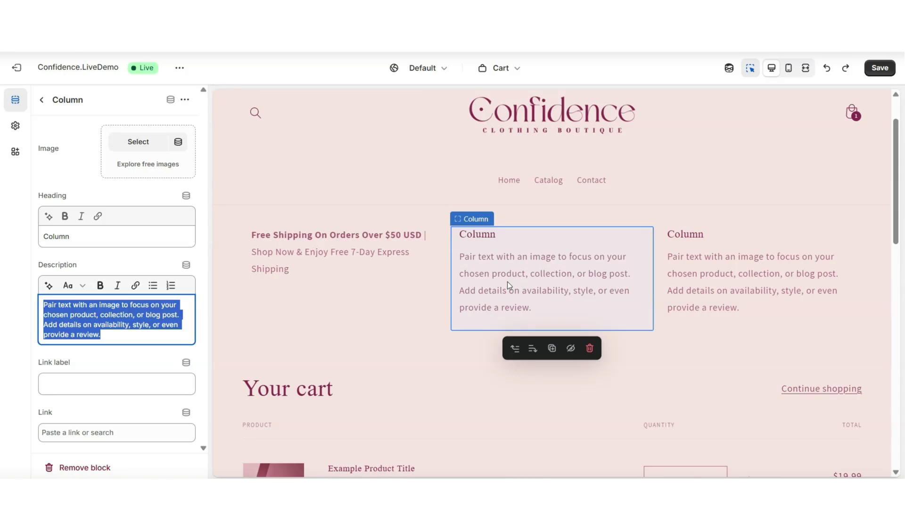
Give the middle column the 'EXPRESS 3 Day Shipping On Orders Over $150' description with no heading.
{"action": "type", "text": "EXPRESS 3 Day Shipping On Orders Over $150 Automatically Applies At Checkout"}
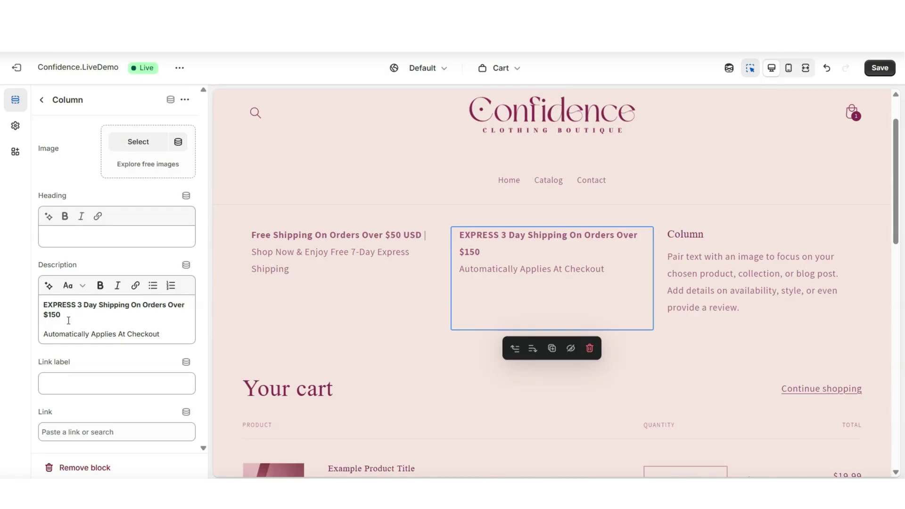
{"action": "left_click", "coordinate": [875, 298]}
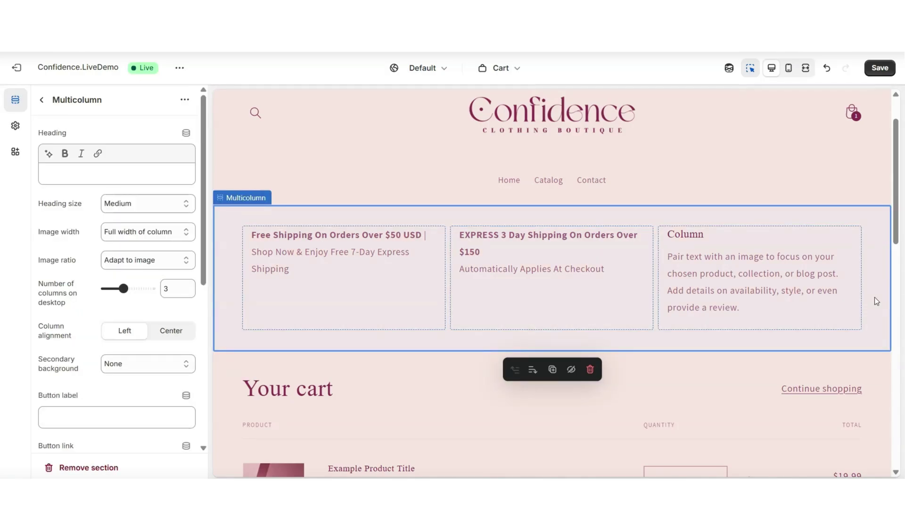
{"action": "left_click", "coordinate": [743, 234]}
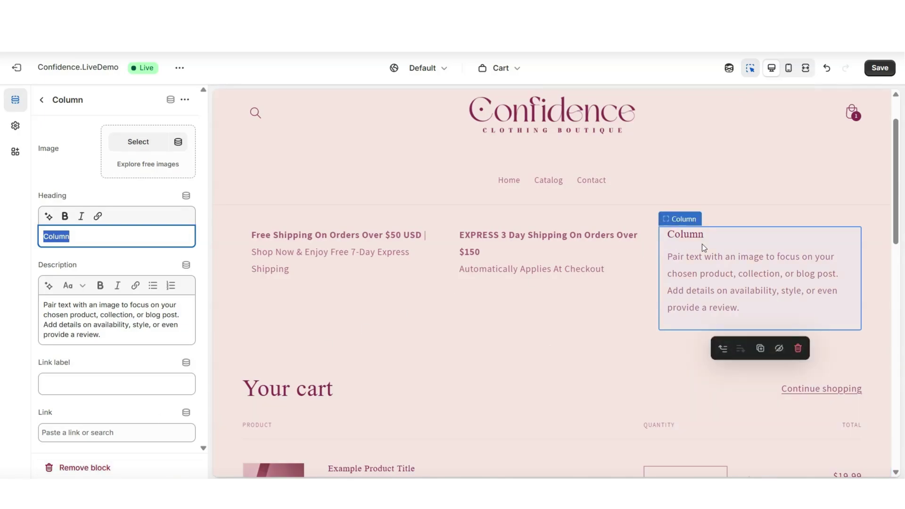
Hide the third column and set the Multicolumn to 2 desktop columns, viewed full screen.
{"action": "left_click", "coordinate": [778, 347]}
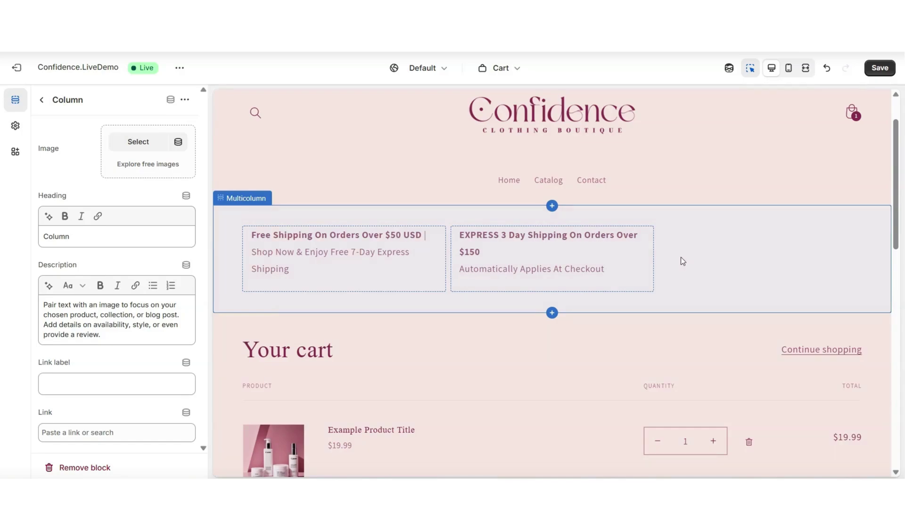
{"action": "left_click", "coordinate": [224, 247]}
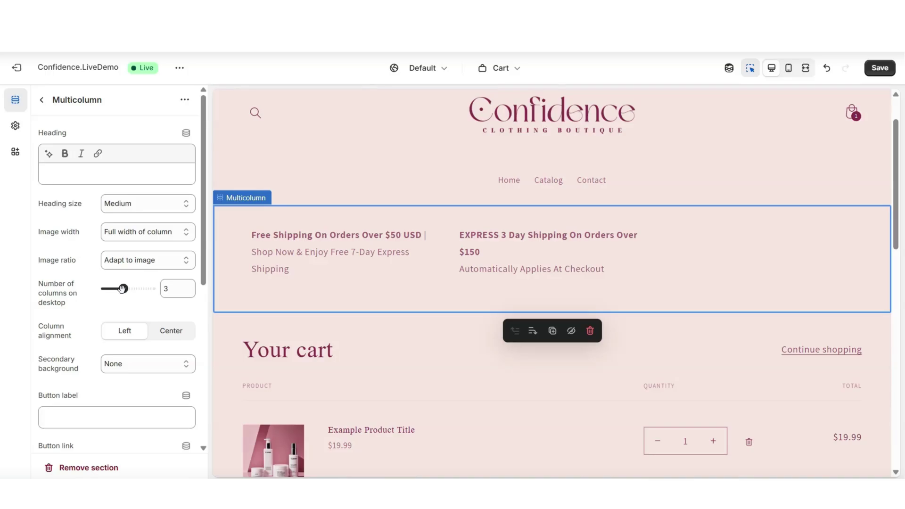
{"action": "left_click_drag", "start_coordinate": [122, 288], "coordinate": [114, 288]}
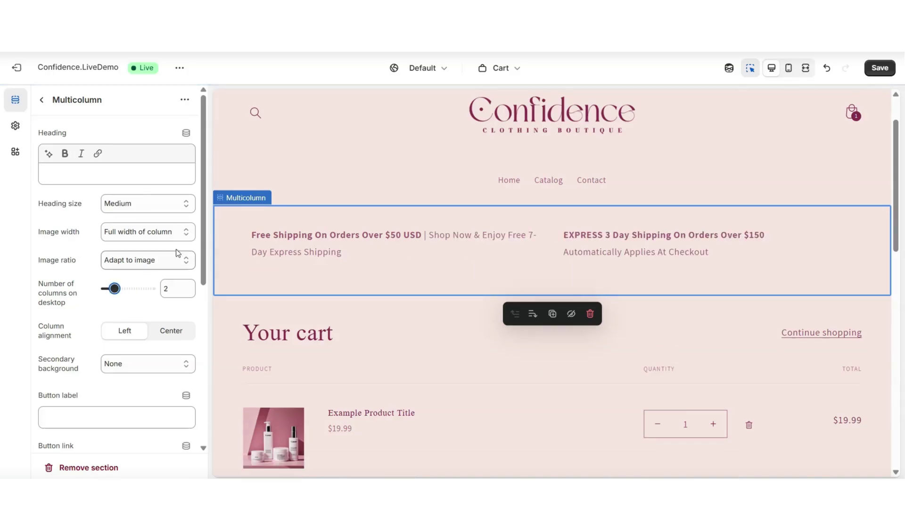
{"action": "left_click", "coordinate": [805, 68]}
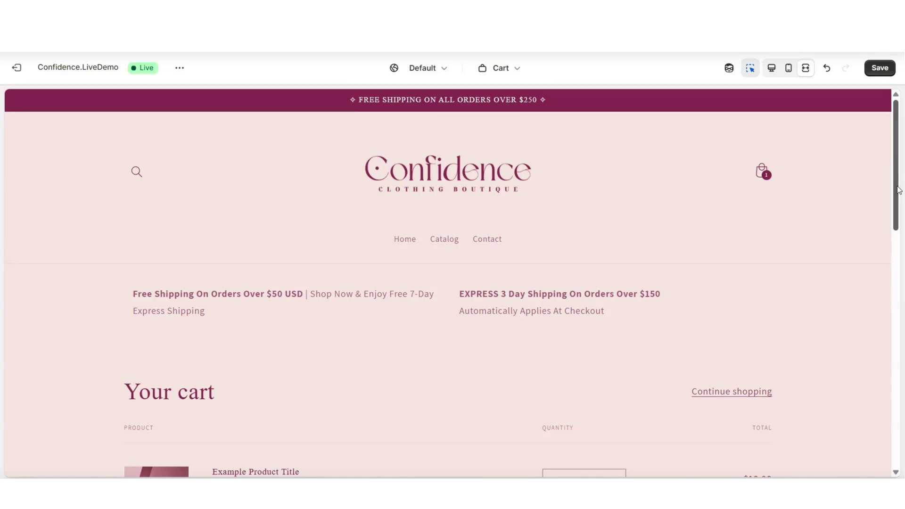
Scroll the cart preview and select the shipping-banner Multicolumn section to edit it.
{"action": "scroll", "coordinate": [898, 191], "scroll_direction": "down", "scroll_amount": 2}
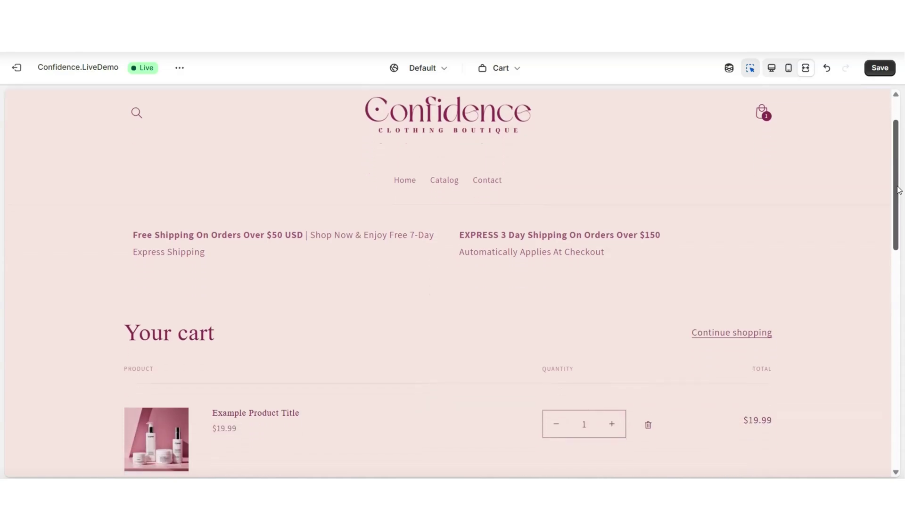
{"action": "scroll", "coordinate": [897, 190], "scroll_direction": "down", "scroll_amount": 5}
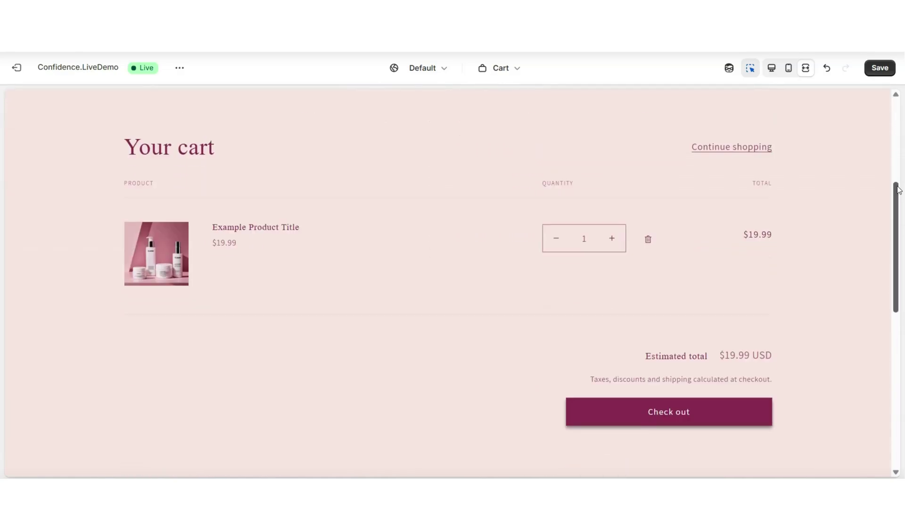
{"action": "scroll", "coordinate": [898, 191], "scroll_direction": "up", "scroll_amount": 3}
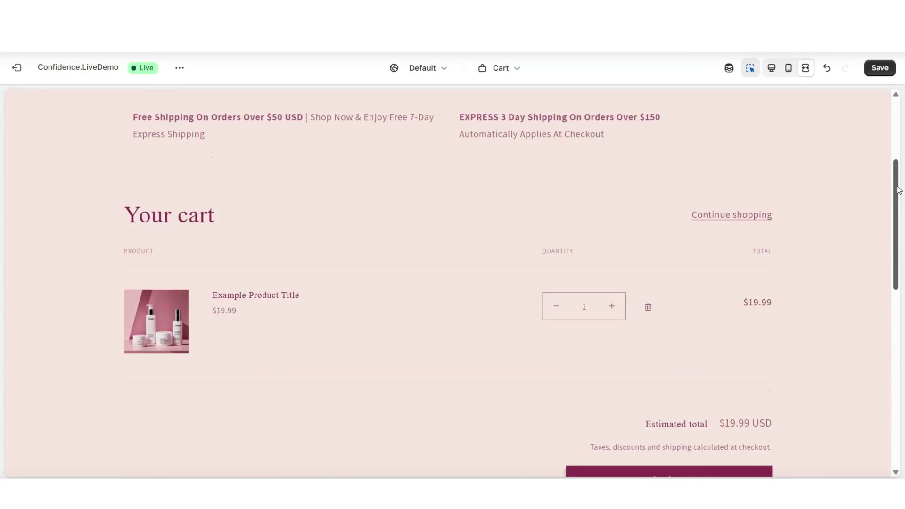
{"action": "scroll", "coordinate": [897, 190], "scroll_direction": "up", "scroll_amount": 1}
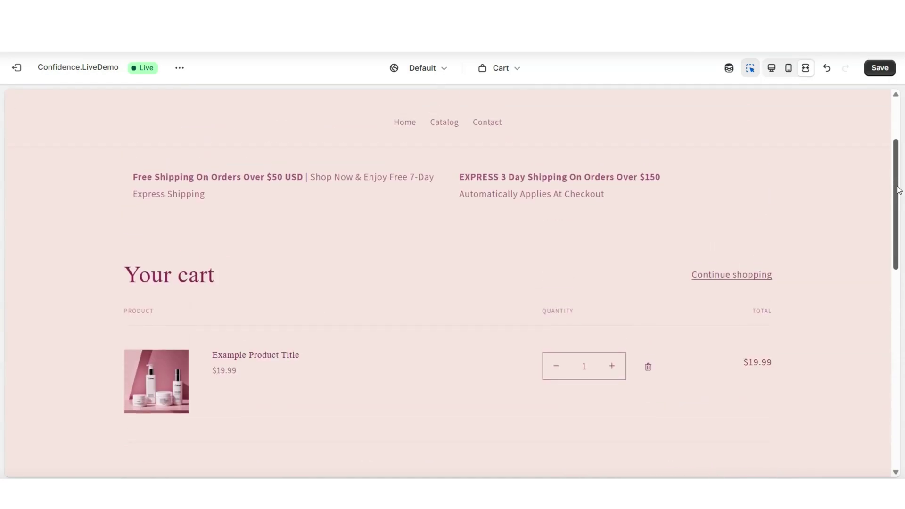
{"action": "scroll", "coordinate": [898, 190], "scroll_direction": "up", "scroll_amount": 1}
{"action": "left_click", "coordinate": [223, 255]}
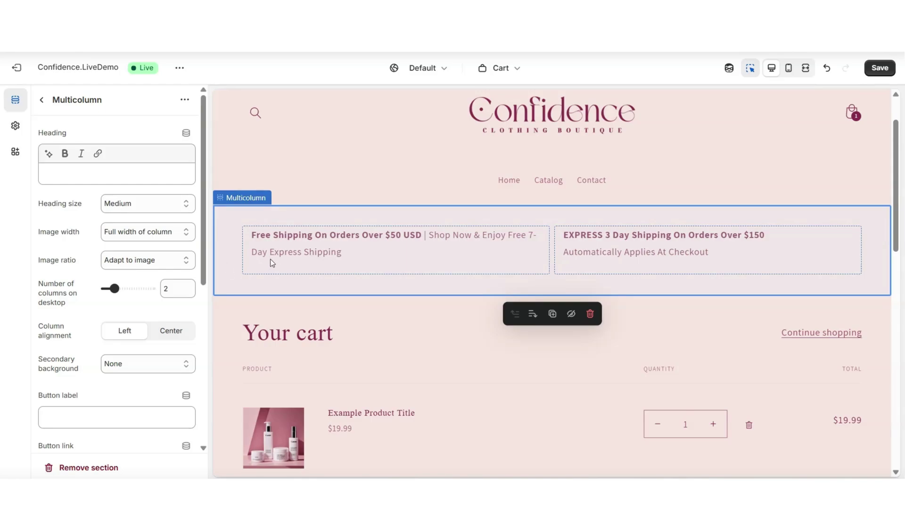
Set the shipping banner's Column alignment to Center and switch the preview to full width.
{"action": "scroll", "coordinate": [198, 277], "scroll_direction": "down", "scroll_amount": 5}
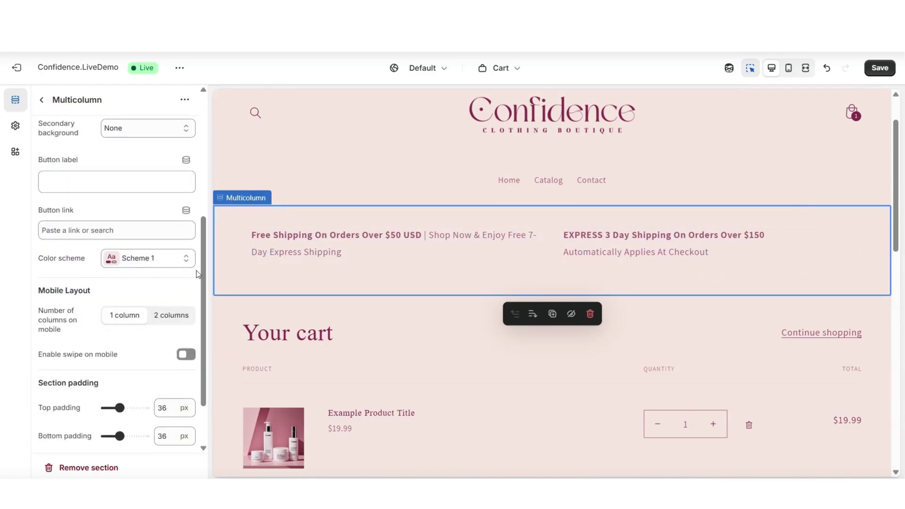
{"action": "scroll", "coordinate": [198, 274], "scroll_direction": "down", "scroll_amount": 2}
{"action": "scroll", "coordinate": [66, 262], "scroll_direction": "up", "scroll_amount": 2}
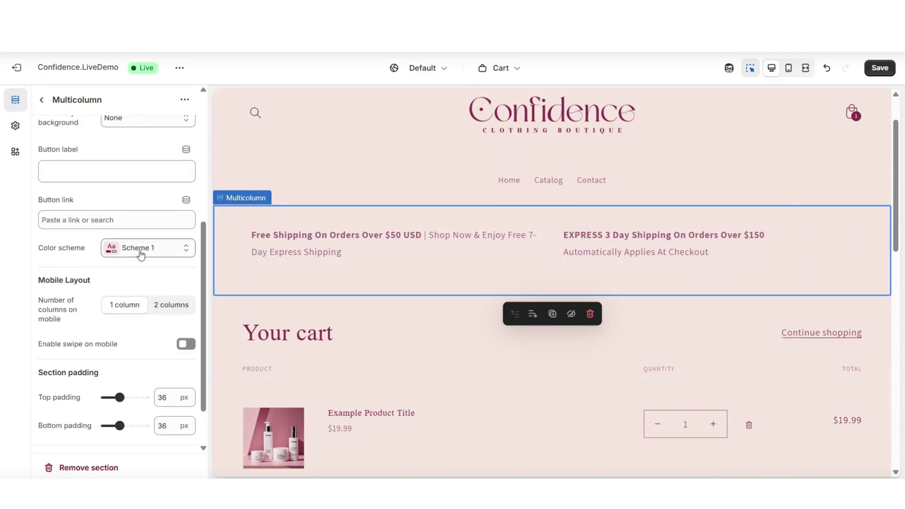
{"action": "scroll", "coordinate": [198, 244], "scroll_direction": "up", "scroll_amount": 3}
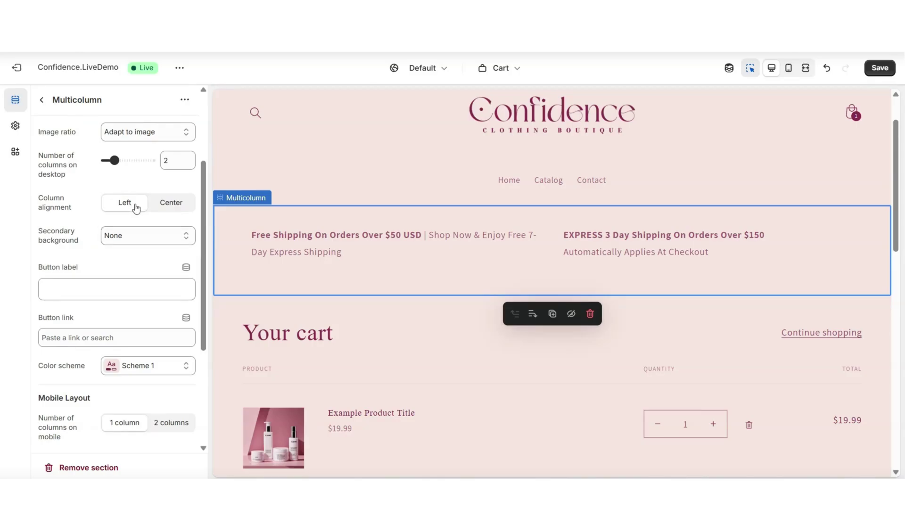
{"action": "left_click", "coordinate": [174, 209]}
{"action": "key", "text": "ctrl+shift+f"}
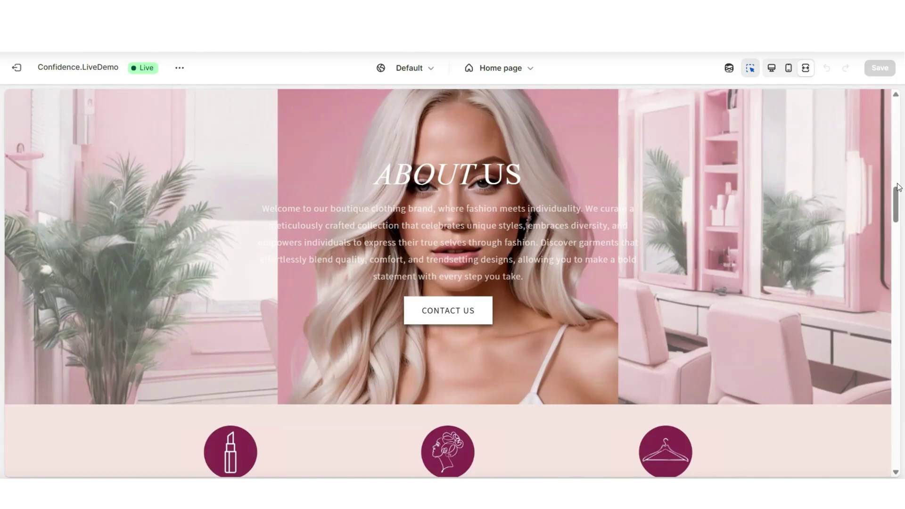
Open Example Product Title's Default product template from Shop Our Bestsellers, with the sidebar restored.
{"action": "scroll", "coordinate": [897, 187], "scroll_direction": "down", "scroll_amount": 5}
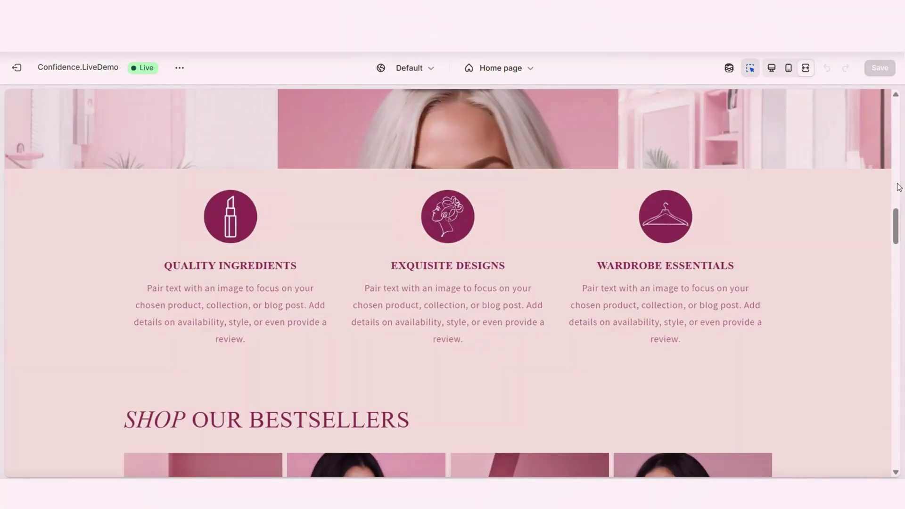
{"action": "scroll", "coordinate": [546, 258], "scroll_direction": "down", "scroll_amount": 7}
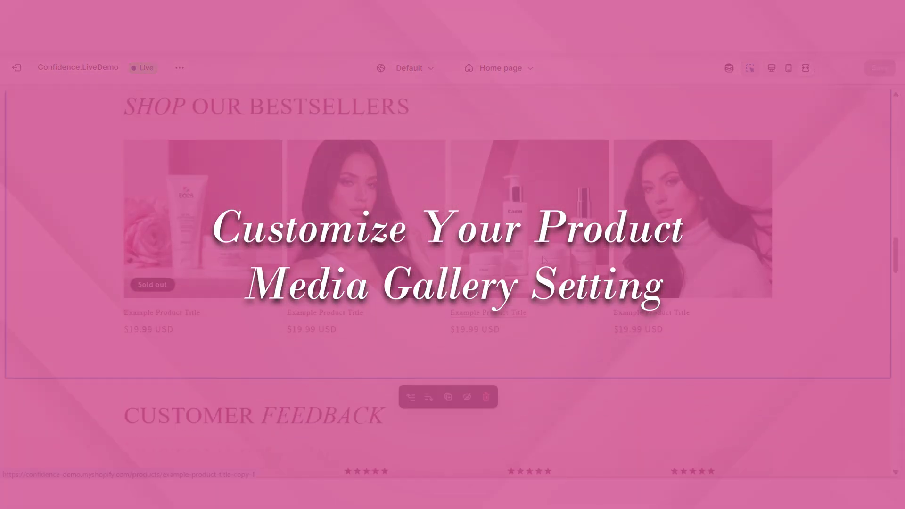
{"action": "left_click", "coordinate": [543, 259]}
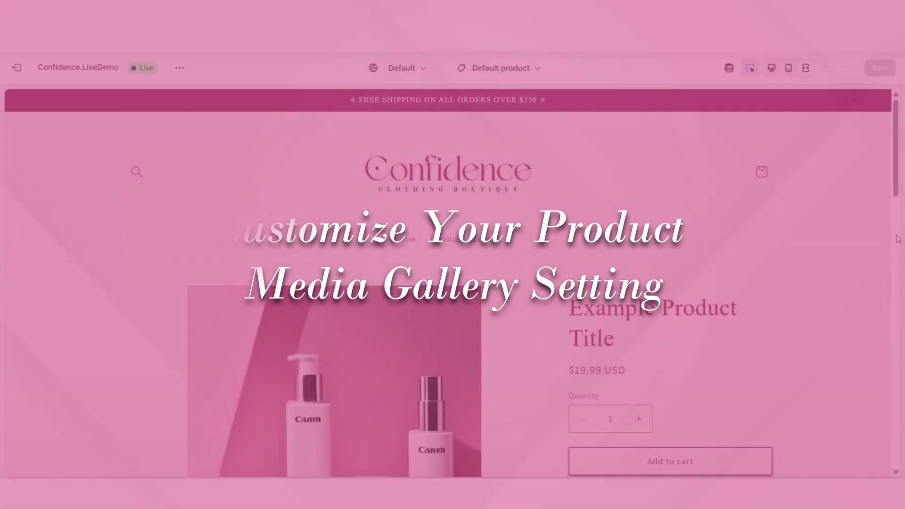
{"action": "scroll", "coordinate": [898, 239], "scroll_direction": "down", "scroll_amount": 4}
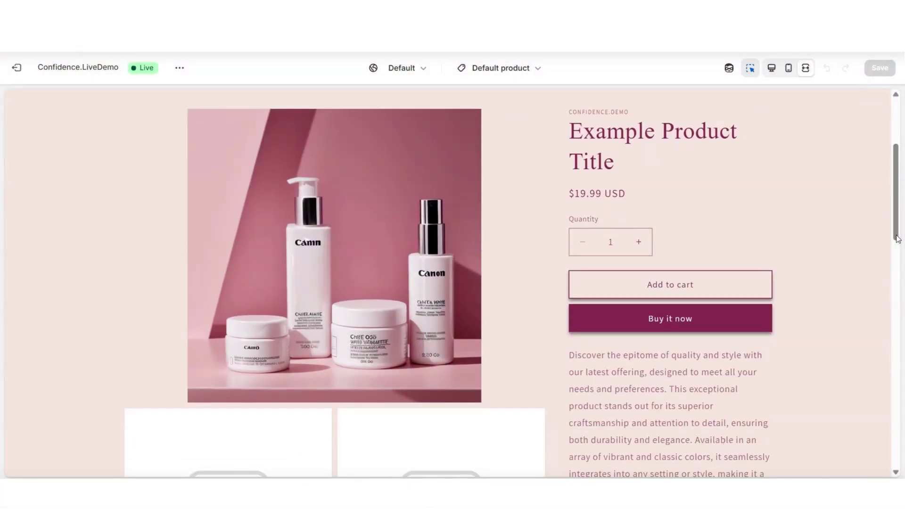
{"action": "scroll", "coordinate": [897, 239], "scroll_direction": "down", "scroll_amount": 1}
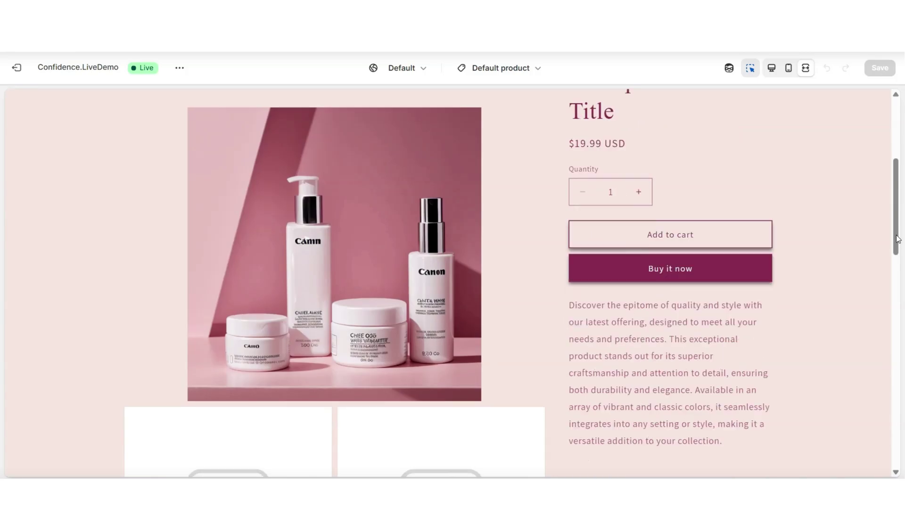
{"action": "scroll", "coordinate": [898, 239], "scroll_direction": "down", "scroll_amount": 3}
{"action": "scroll", "coordinate": [897, 239], "scroll_direction": "up", "scroll_amount": 7}
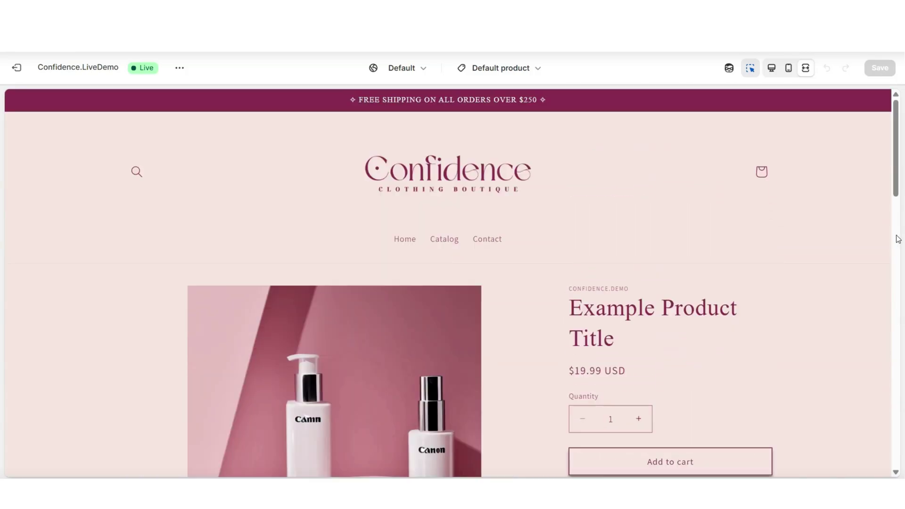
{"action": "scroll", "coordinate": [897, 239], "scroll_direction": "down", "scroll_amount": 3}
{"action": "scroll", "coordinate": [467, 190], "scroll_direction": "down", "scroll_amount": 12}
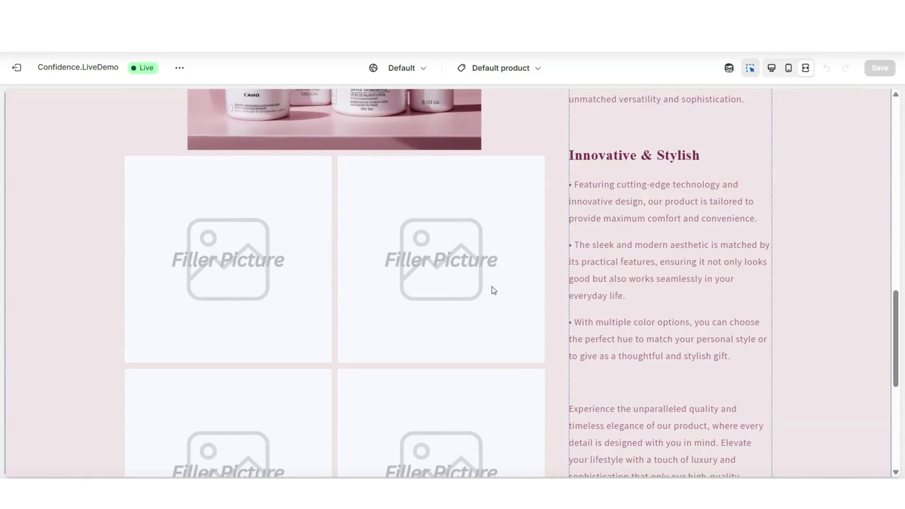
{"action": "scroll", "coordinate": [498, 288], "scroll_direction": "down", "scroll_amount": 3}
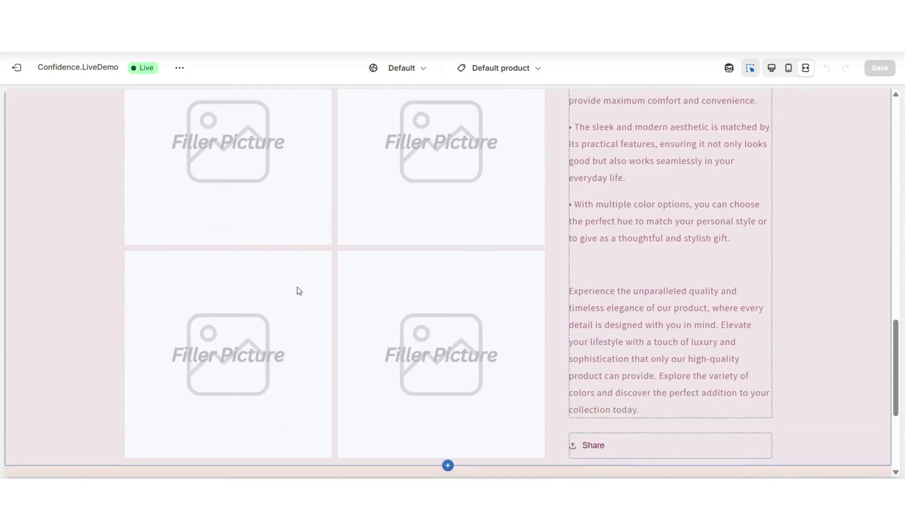
{"action": "scroll", "coordinate": [721, 322], "scroll_direction": "up", "scroll_amount": 15}
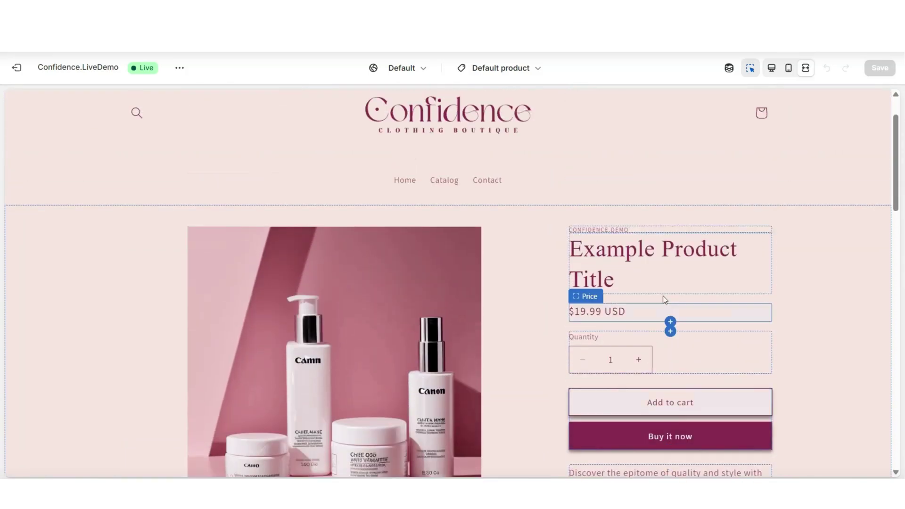
{"action": "left_click", "coordinate": [772, 68]}
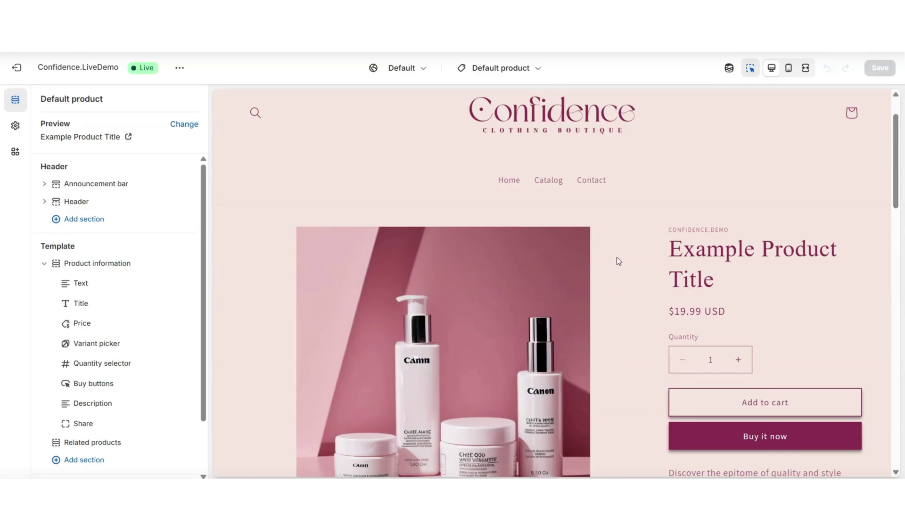
Open the Product information section settings and scroll to its Media options.
{"action": "scroll", "coordinate": [618, 260], "scroll_direction": "down", "scroll_amount": 3}
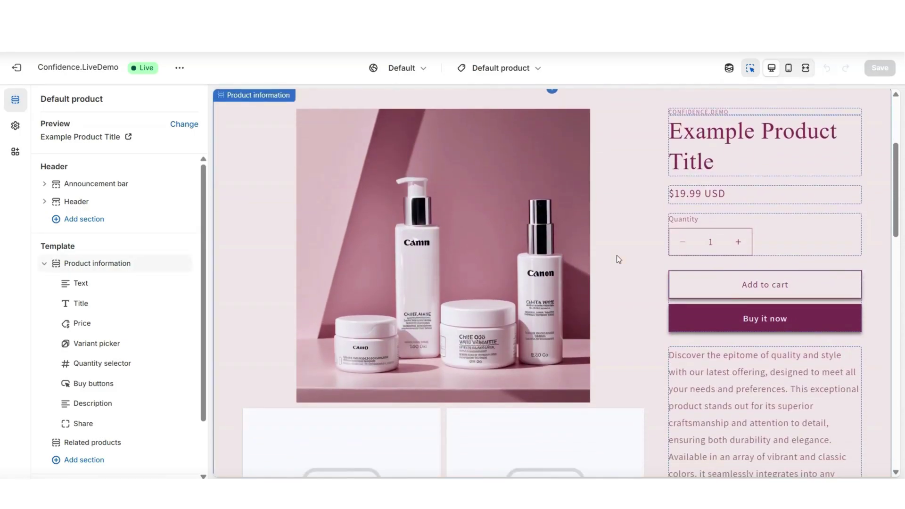
{"action": "left_click", "coordinate": [616, 255]}
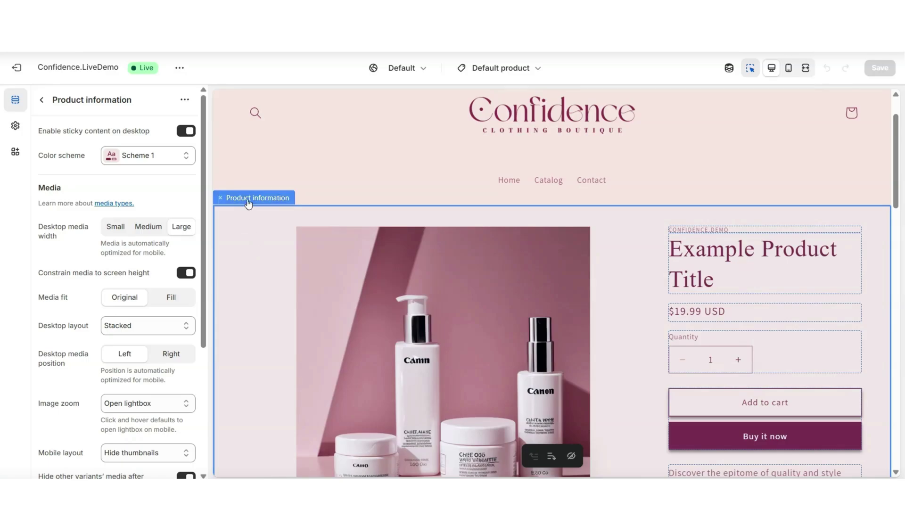
{"action": "scroll", "coordinate": [278, 241], "scroll_direction": "down", "scroll_amount": 3}
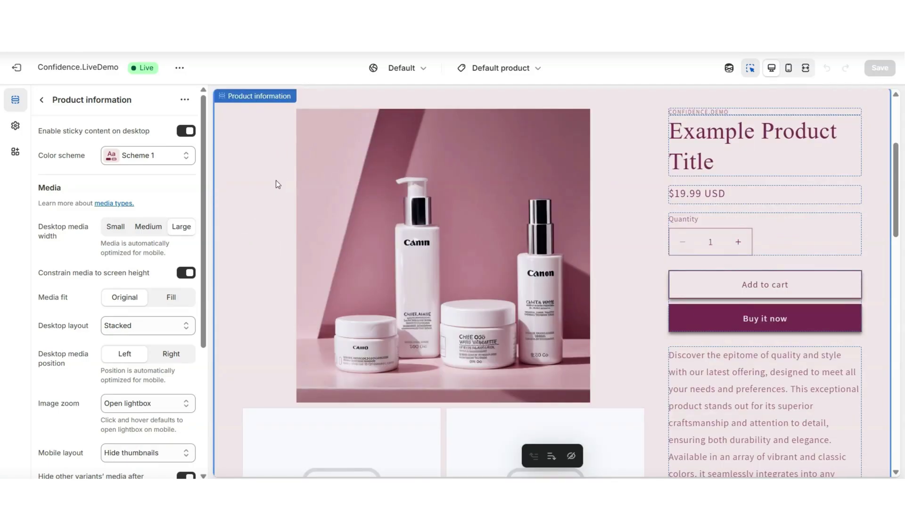
{"action": "scroll", "coordinate": [204, 184], "scroll_direction": "down", "scroll_amount": 1}
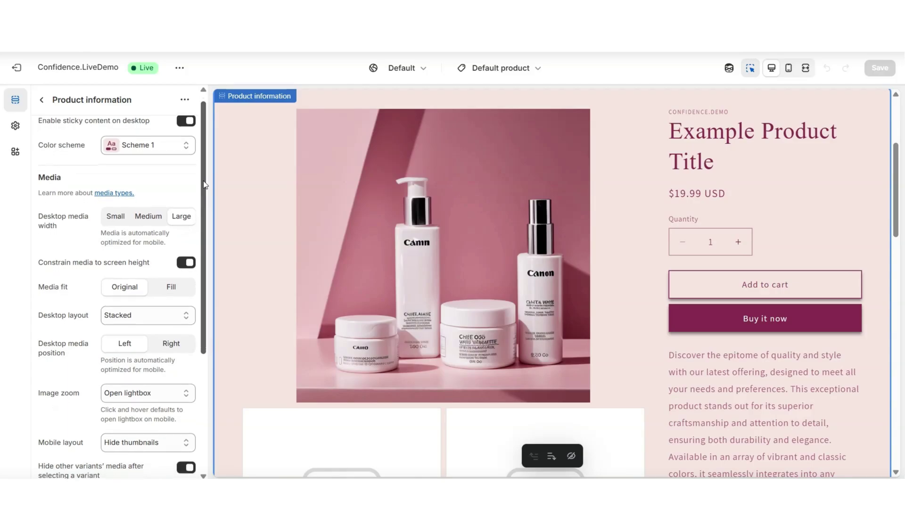
{"action": "left_click_drag", "start_coordinate": [204, 183], "coordinate": [202, 244]}
{"action": "scroll", "coordinate": [53, 187], "scroll_direction": "up", "scroll_amount": 2}
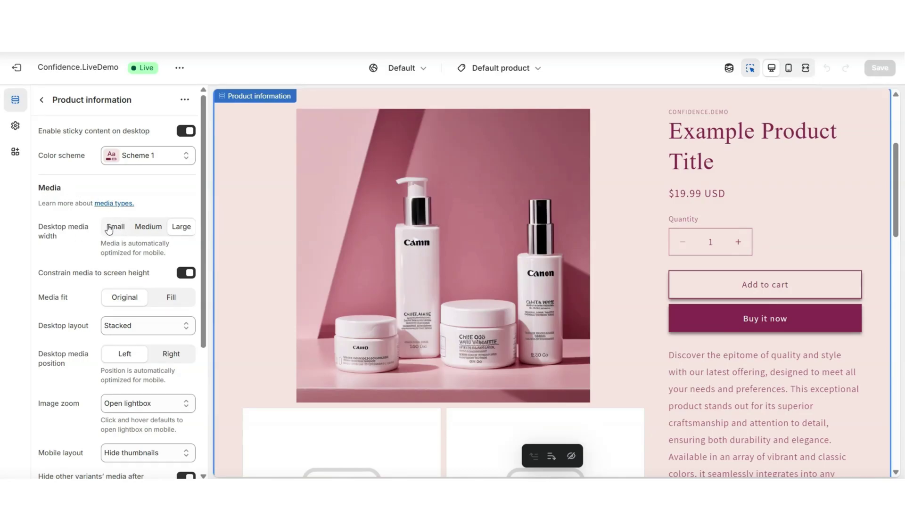
{"action": "scroll", "coordinate": [52, 193], "scroll_direction": "down", "scroll_amount": 1}
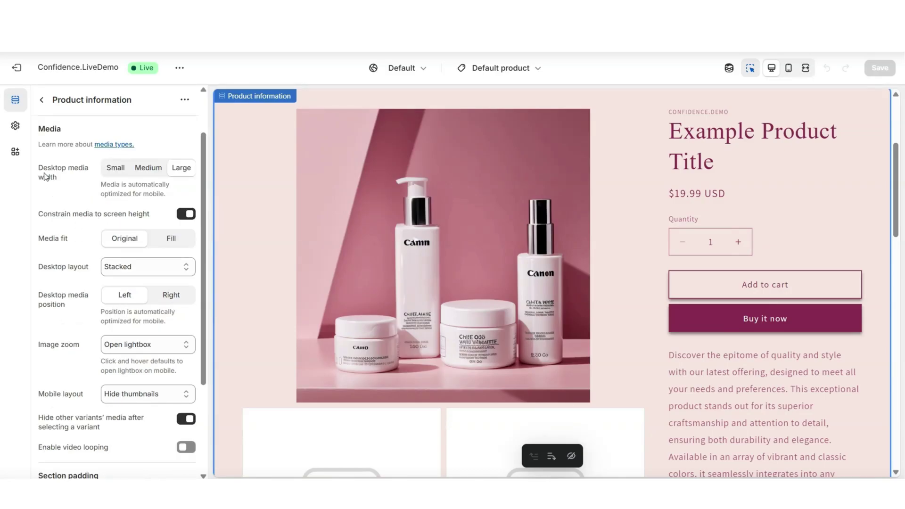
Try small media width and Fill fit, then revert to Large width and Original fit.
{"action": "left_click", "coordinate": [116, 170]}
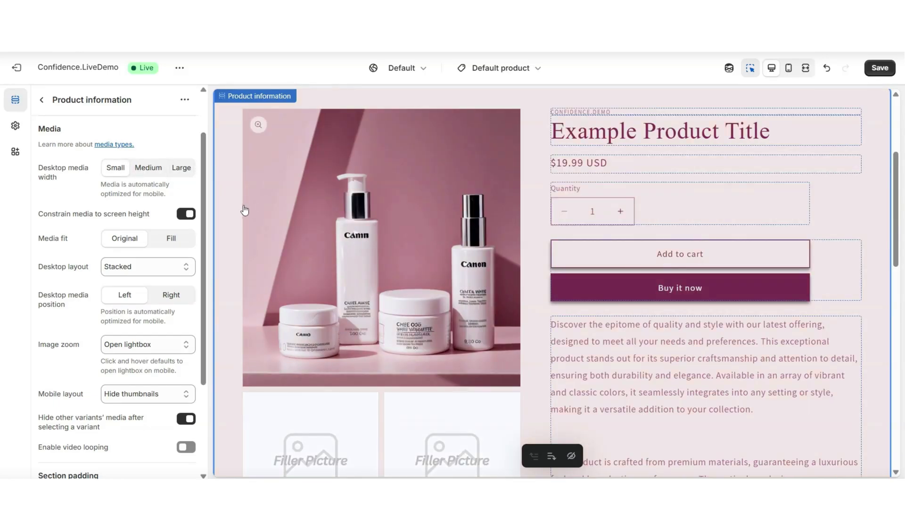
{"action": "scroll", "coordinate": [244, 198], "scroll_direction": "down", "scroll_amount": 3}
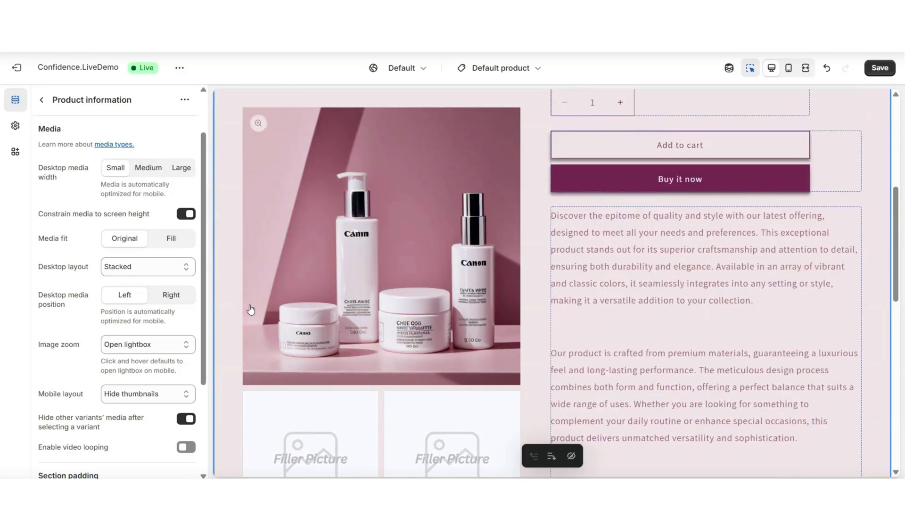
{"action": "key", "text": "ctrl+z"}
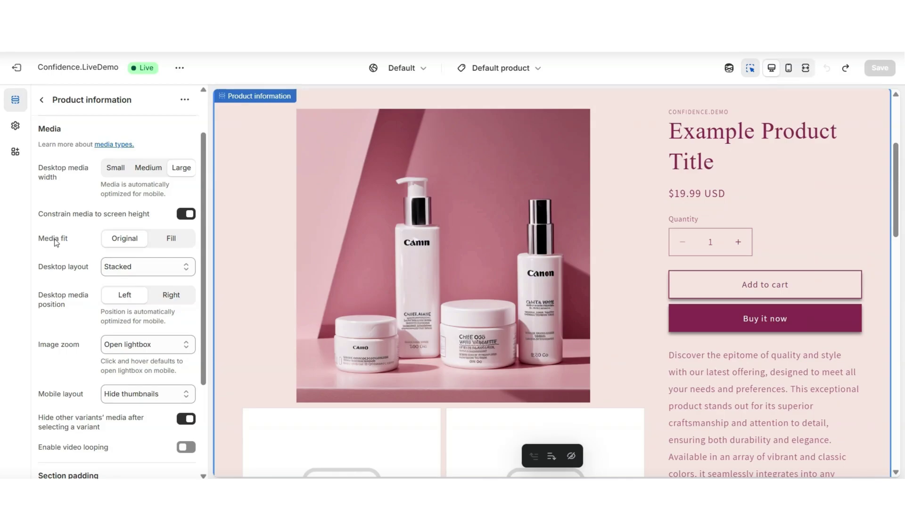
{"action": "left_click", "coordinate": [123, 242]}
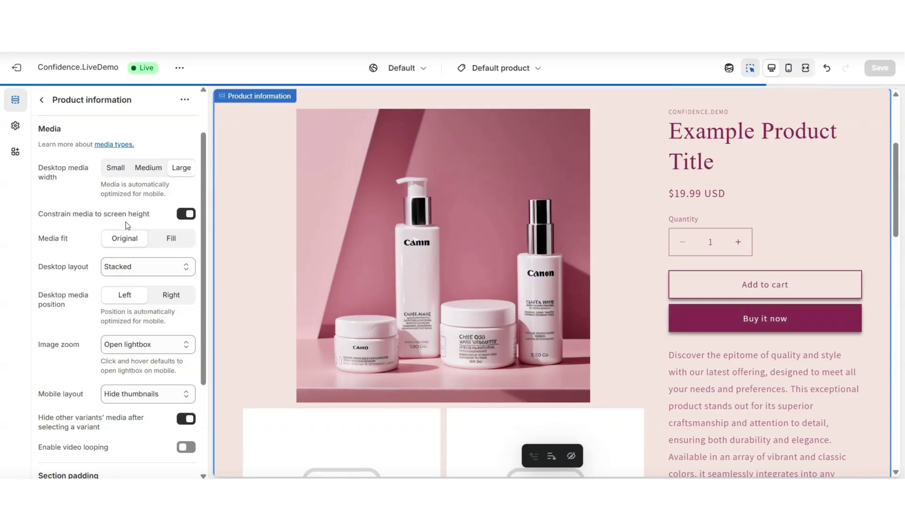
{"action": "left_click", "coordinate": [160, 239]}
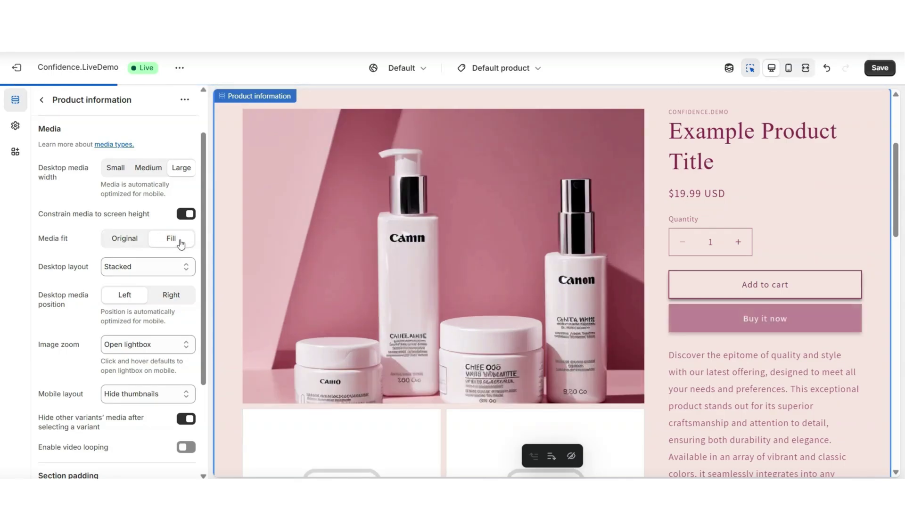
{"action": "left_click", "coordinate": [124, 238]}
{"action": "scroll", "coordinate": [52, 210], "scroll_direction": "down", "scroll_amount": 1}
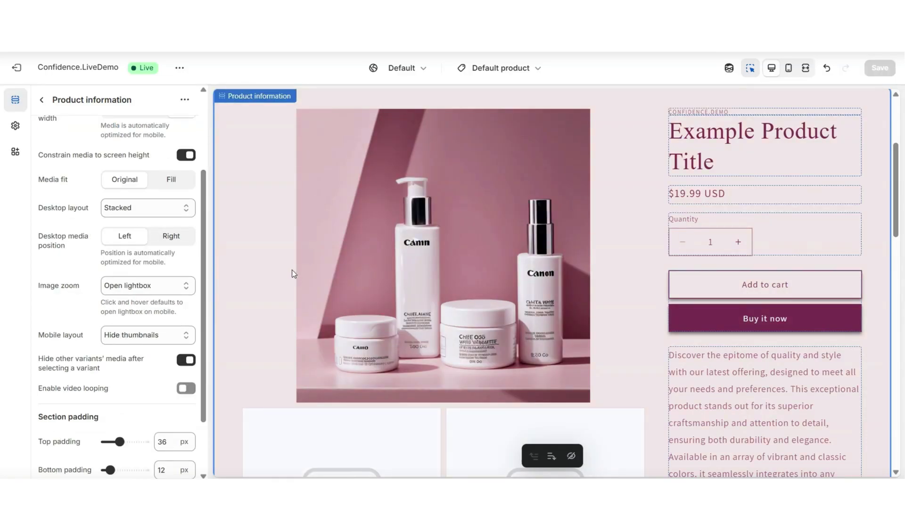
{"action": "left_click", "coordinate": [132, 212]}
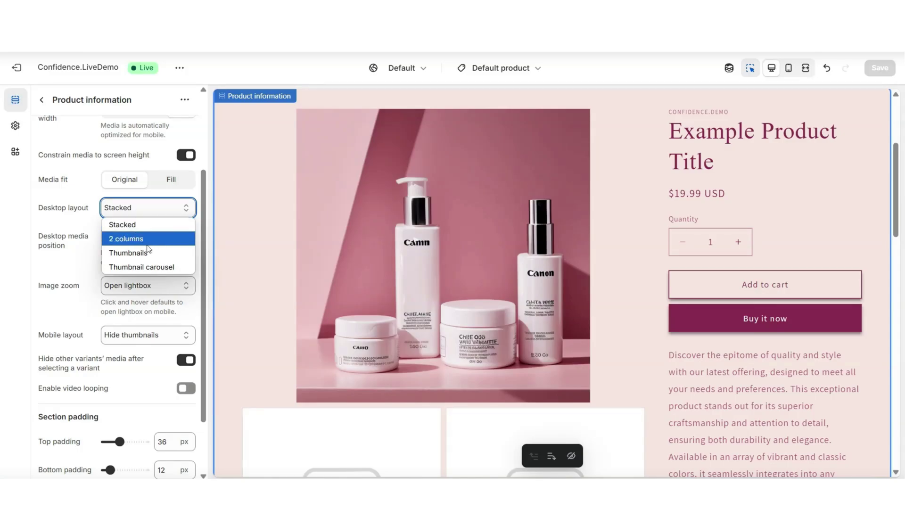
{"action": "left_click", "coordinate": [124, 266]}
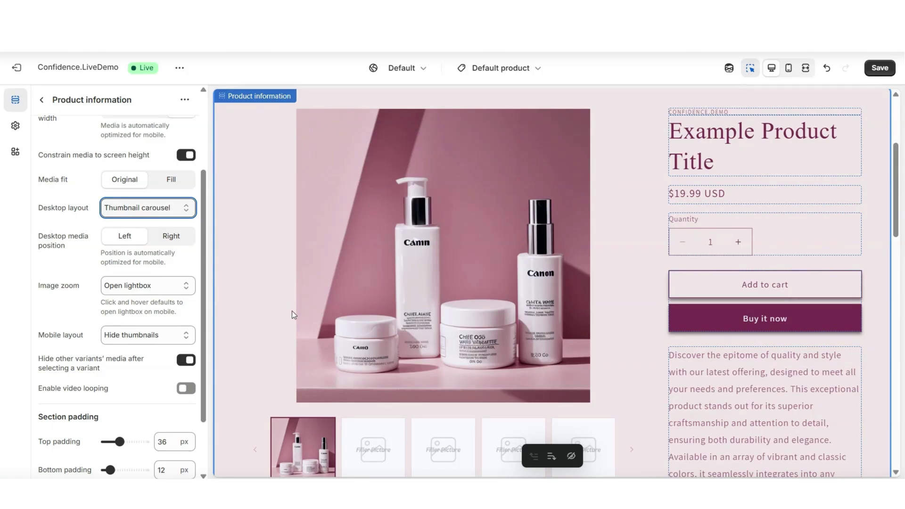
{"action": "left_click", "coordinate": [347, 436]}
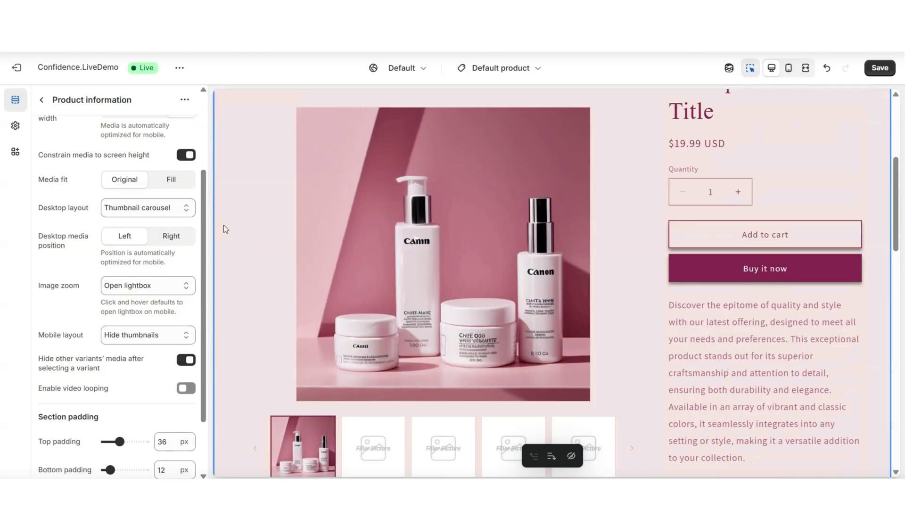
{"action": "left_click", "coordinate": [125, 212]}
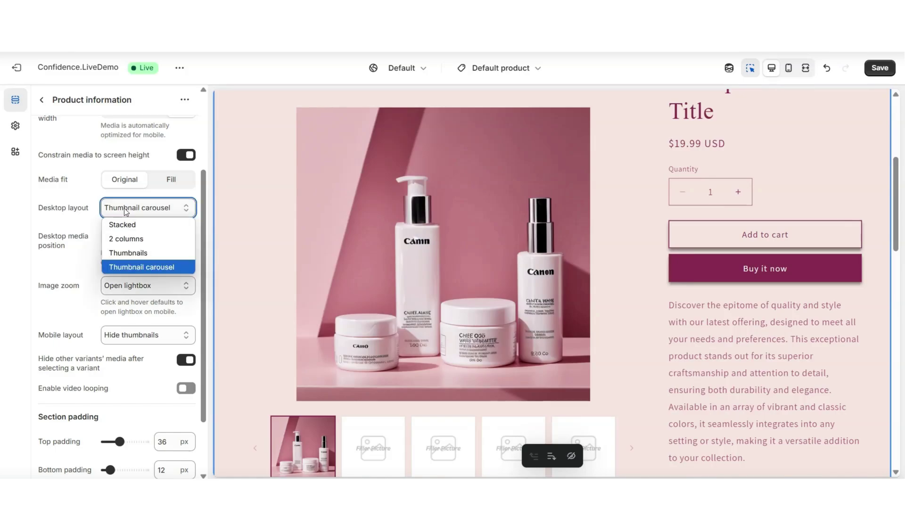
{"action": "left_click", "coordinate": [125, 239]}
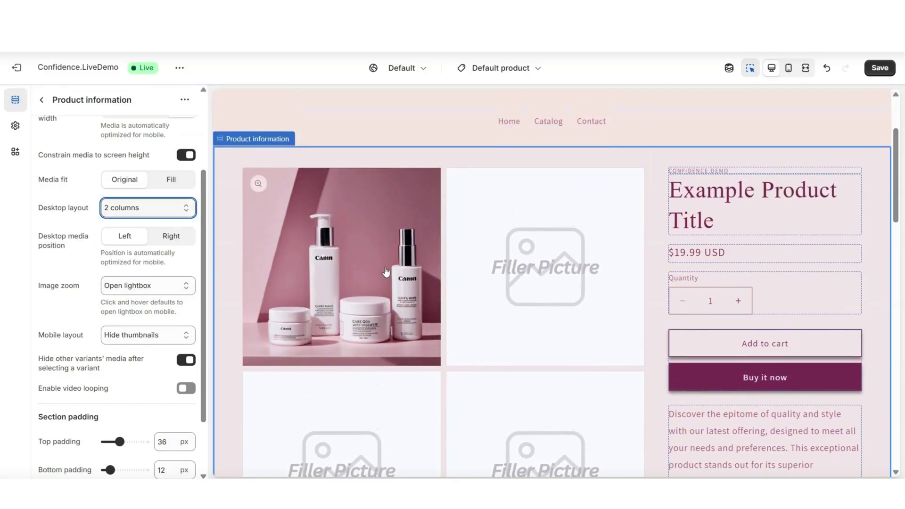
{"action": "scroll", "coordinate": [592, 341], "scroll_direction": "down", "scroll_amount": 2}
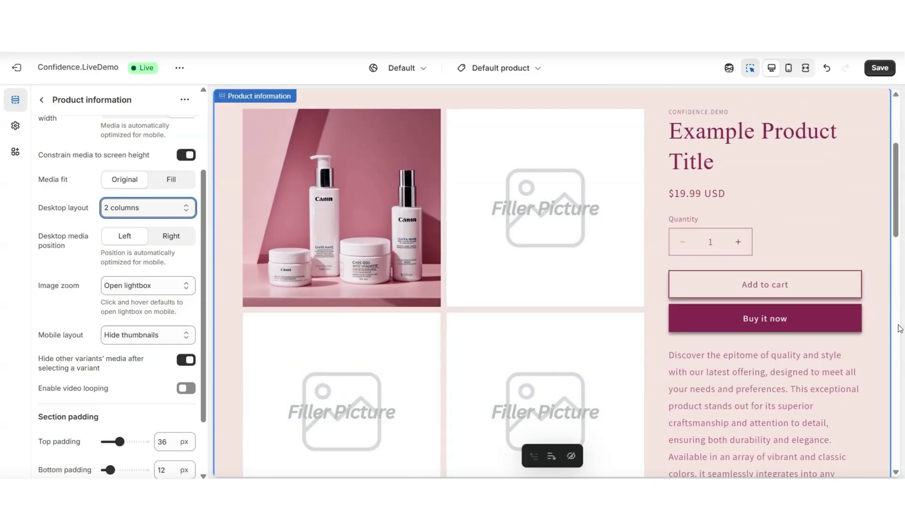
{"action": "scroll", "coordinate": [900, 329], "scroll_direction": "up", "scroll_amount": 2}
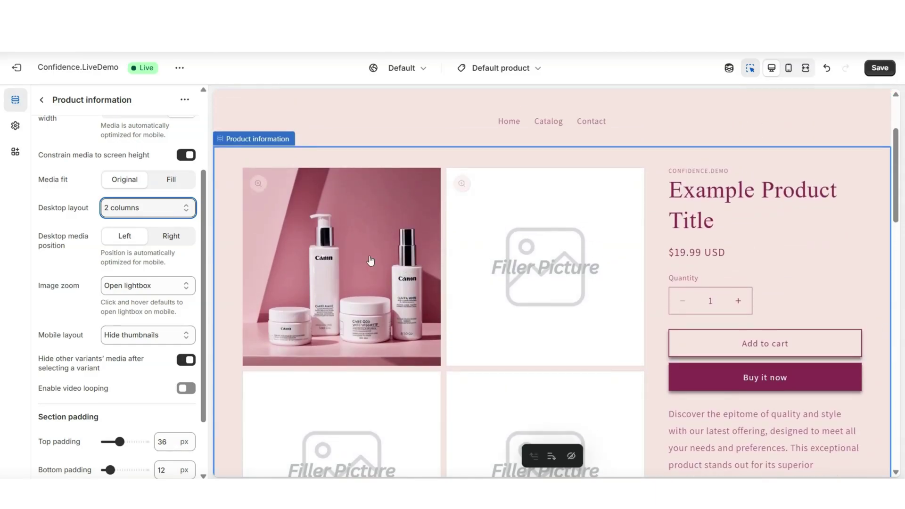
{"action": "left_click", "coordinate": [106, 204]}
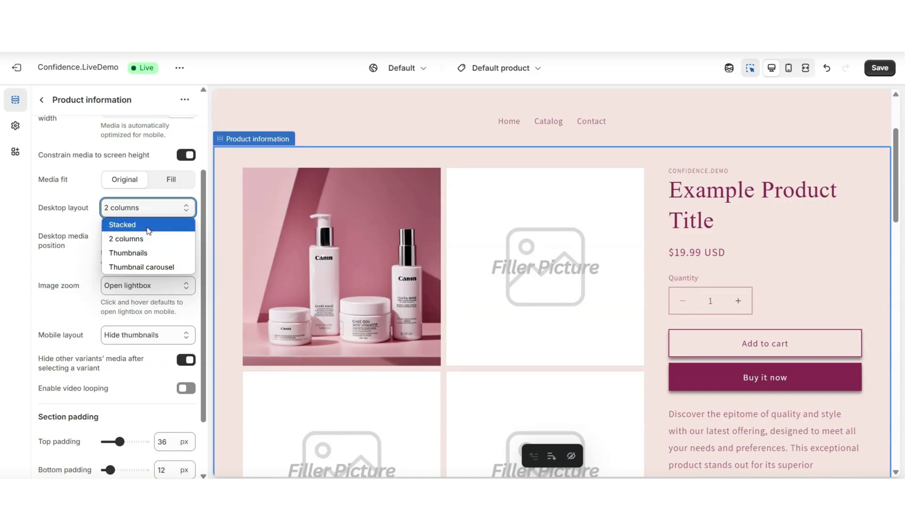
{"action": "left_click", "coordinate": [120, 224]}
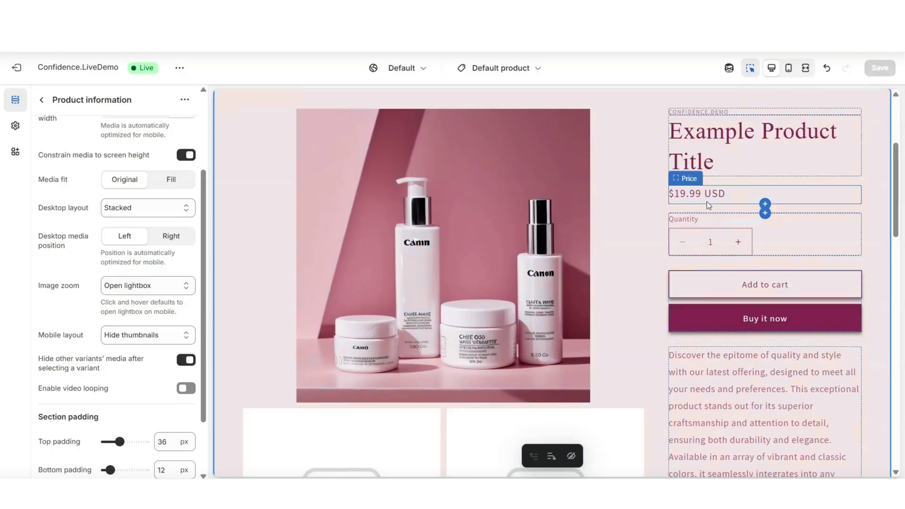
{"action": "left_click", "coordinate": [171, 235]}
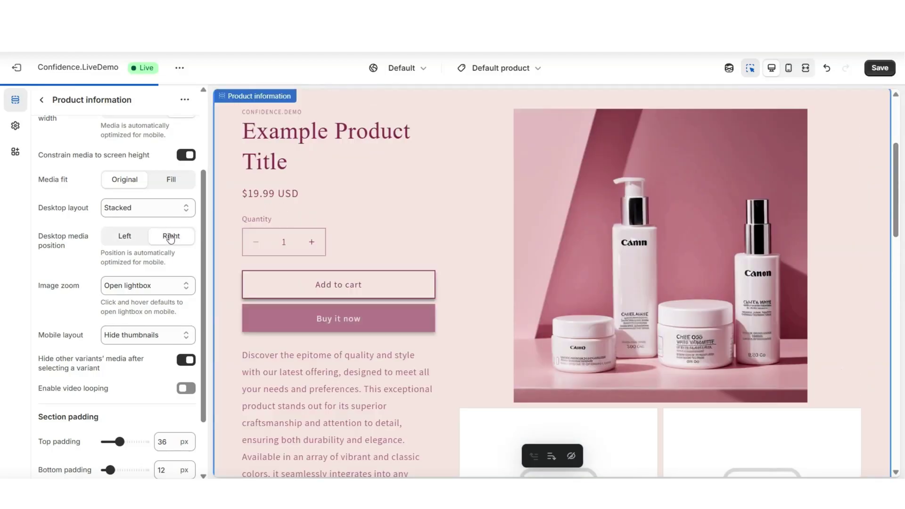
{"action": "key", "text": "ctrl+z"}
{"action": "scroll", "coordinate": [44, 235], "scroll_direction": "down", "scroll_amount": 1}
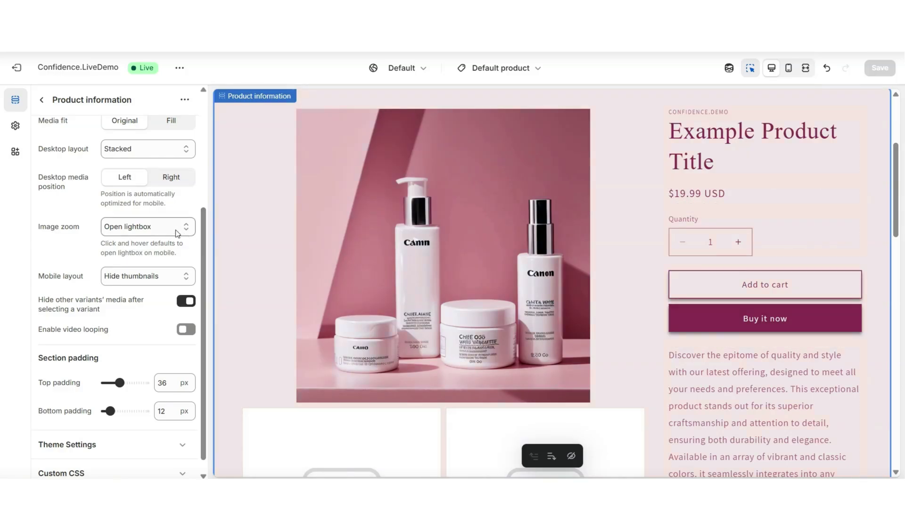
{"action": "left_click", "coordinate": [372, 217]}
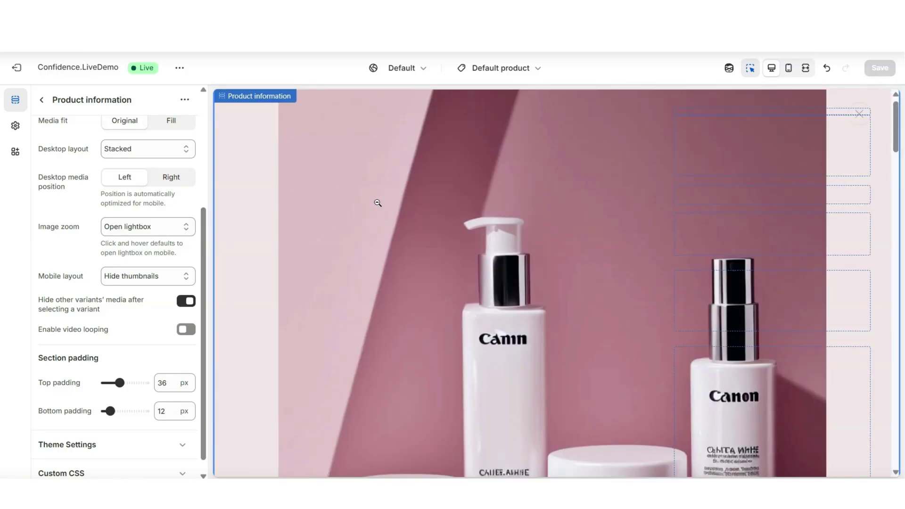
{"action": "left_click", "coordinate": [354, 198]}
{"action": "left_click", "coordinate": [236, 215]}
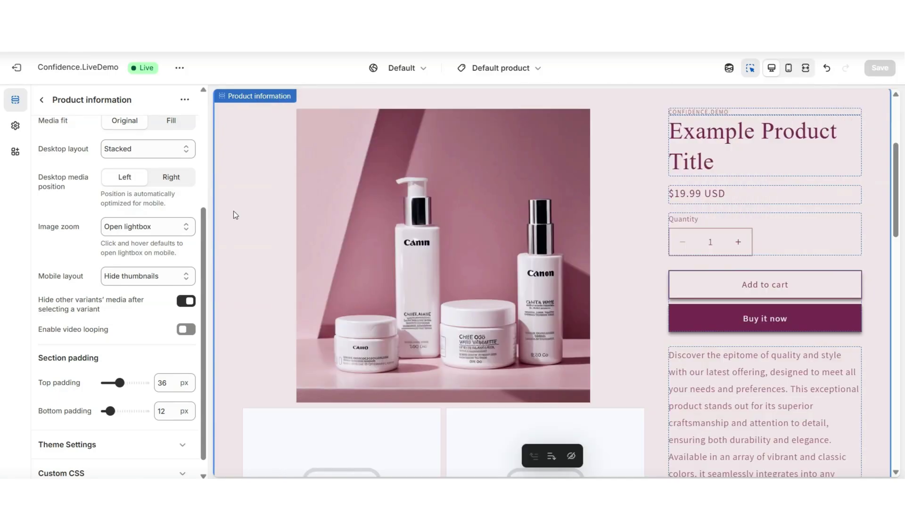
{"action": "left_click", "coordinate": [131, 227]}
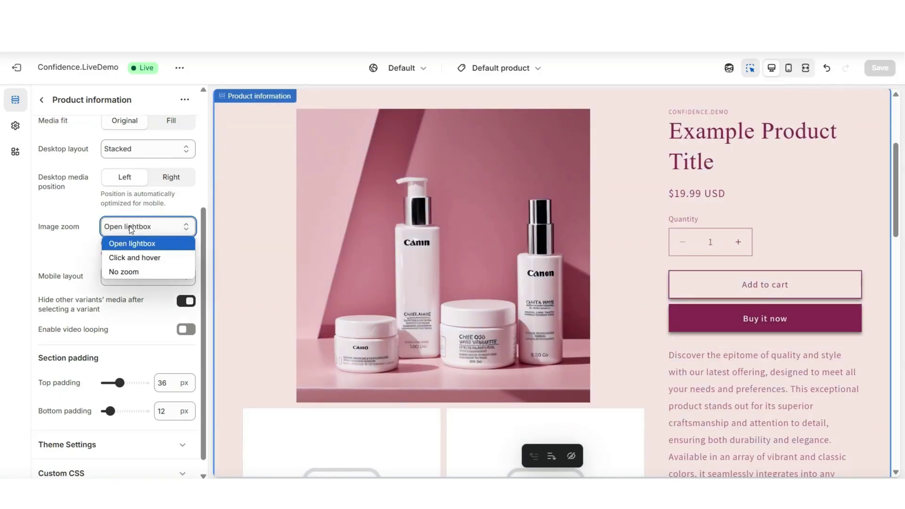
{"action": "left_click", "coordinate": [146, 259]}
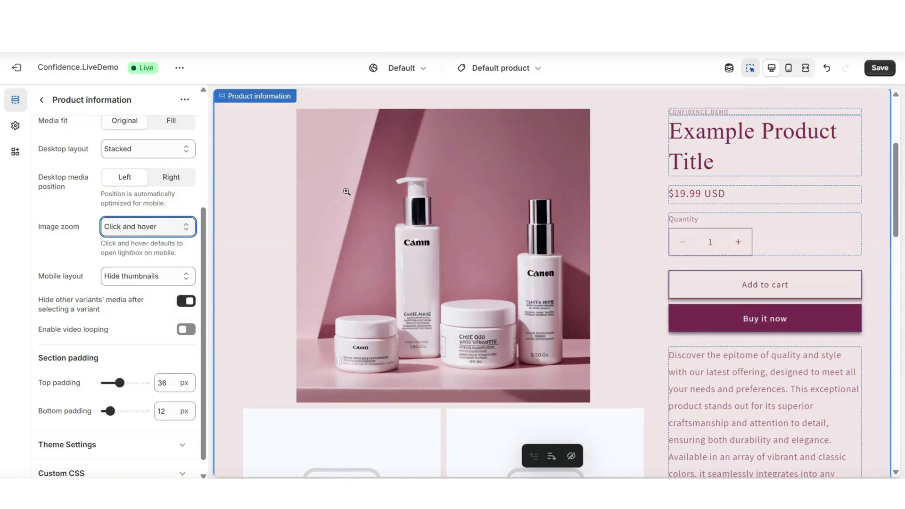
{"action": "left_click", "coordinate": [347, 188]}
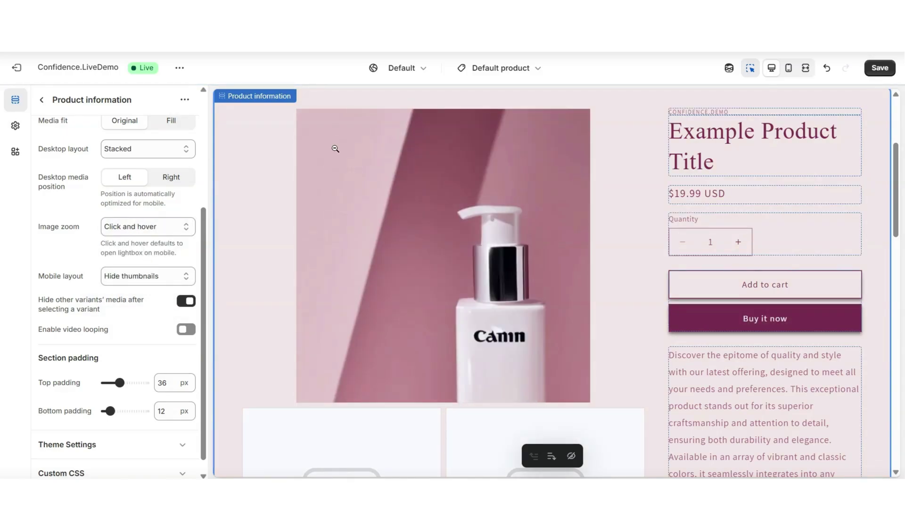
{"action": "left_click", "coordinate": [335, 149]}
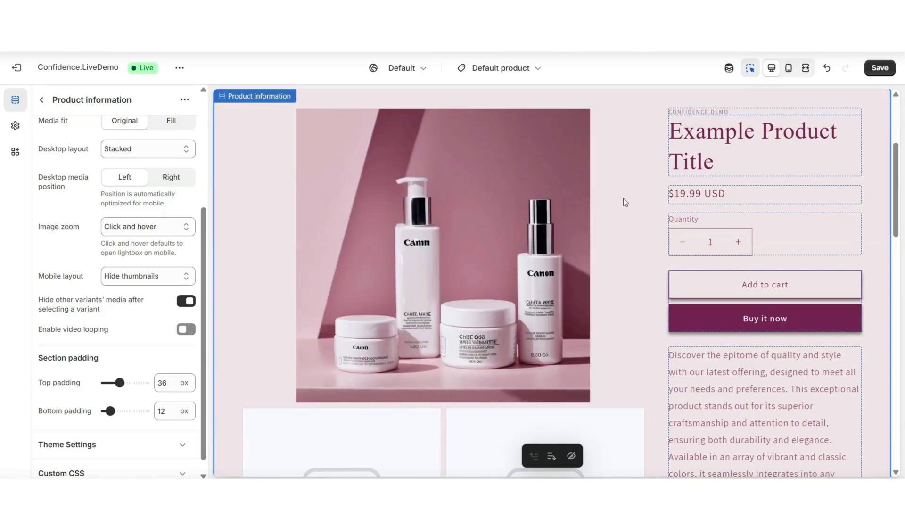
{"action": "left_click", "coordinate": [140, 225]}
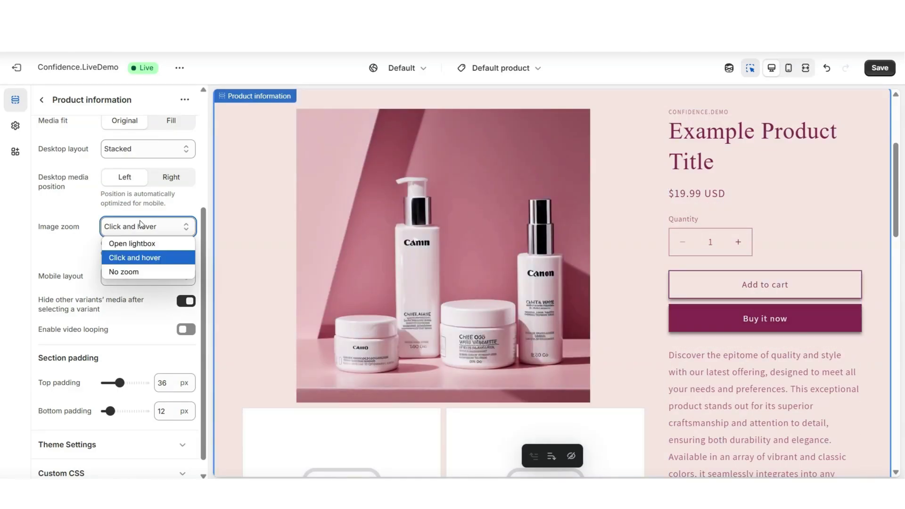
{"action": "left_click", "coordinate": [127, 271]}
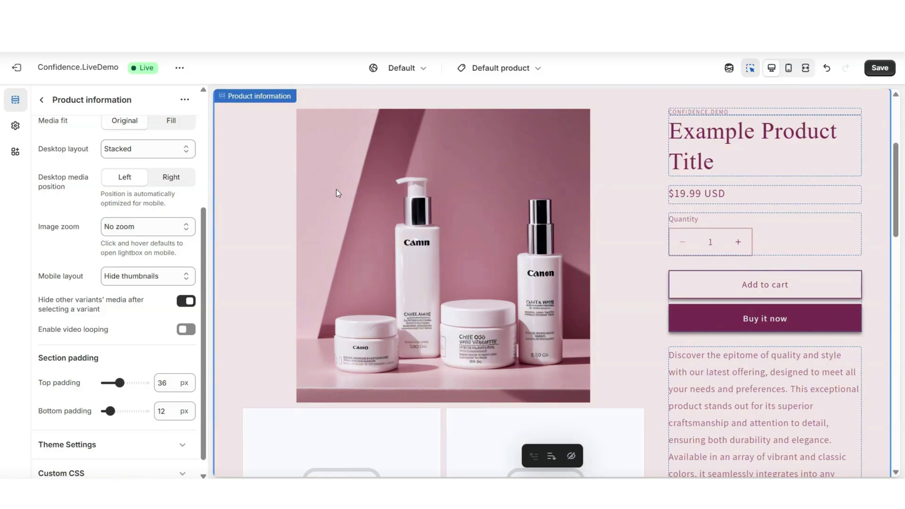
{"action": "key", "text": "ctrl+z"}
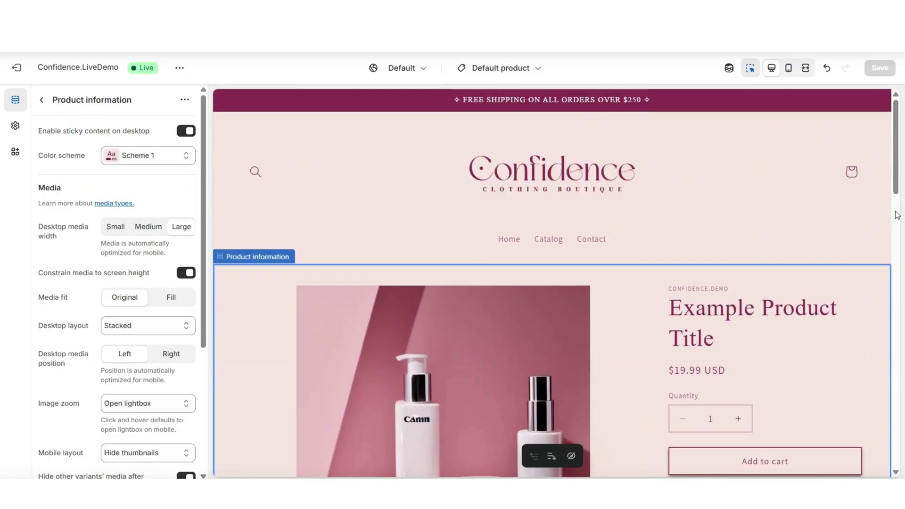
Preview the product page in mobile view and scroll down and back up through it.
{"action": "left_click", "coordinate": [788, 71]}
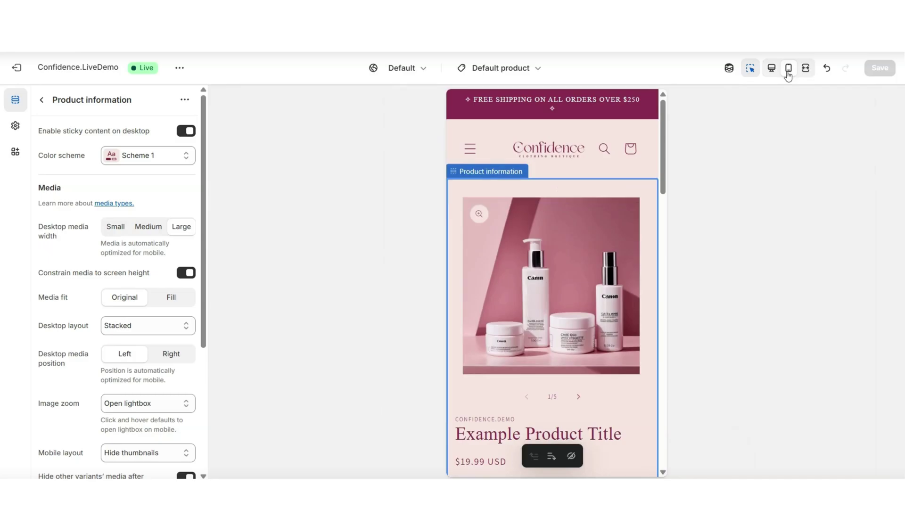
{"action": "scroll", "coordinate": [666, 157], "scroll_direction": "down", "scroll_amount": 3}
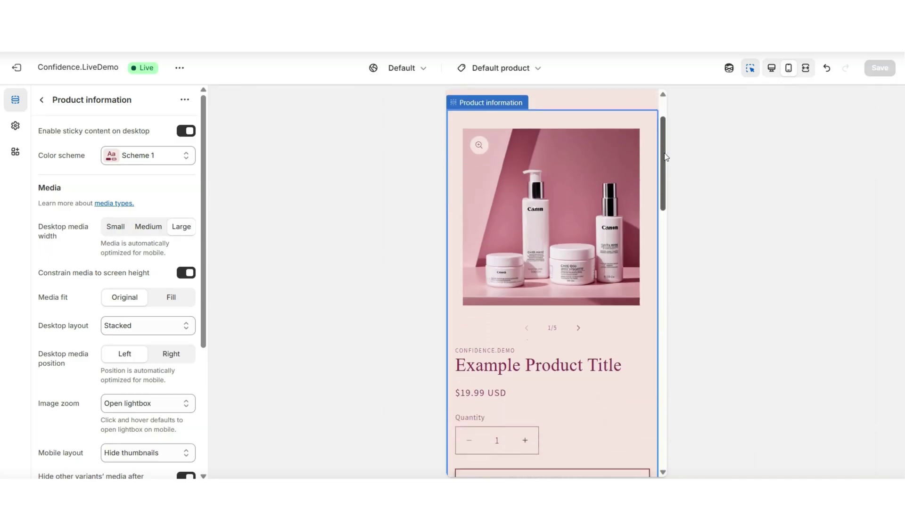
{"action": "scroll", "coordinate": [665, 156], "scroll_direction": "down", "scroll_amount": 6}
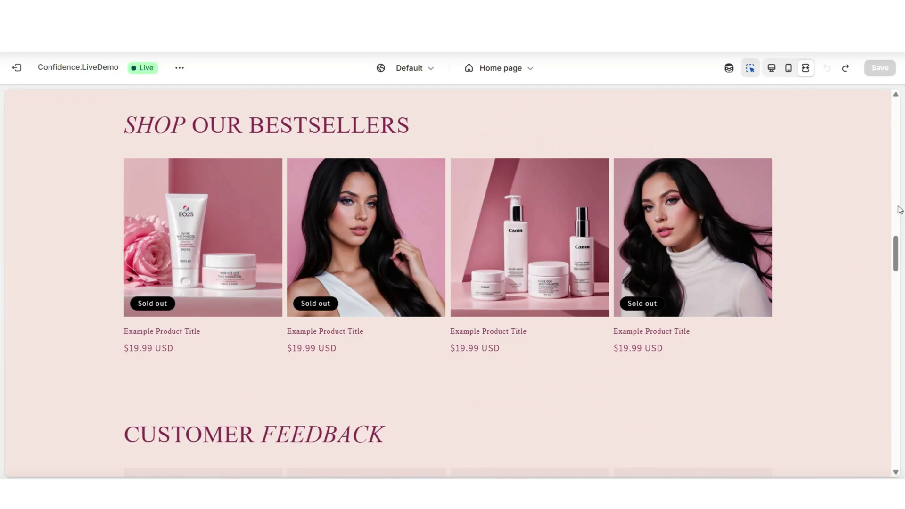
{"action": "scroll", "coordinate": [899, 210], "scroll_direction": "up", "scroll_amount": 10}
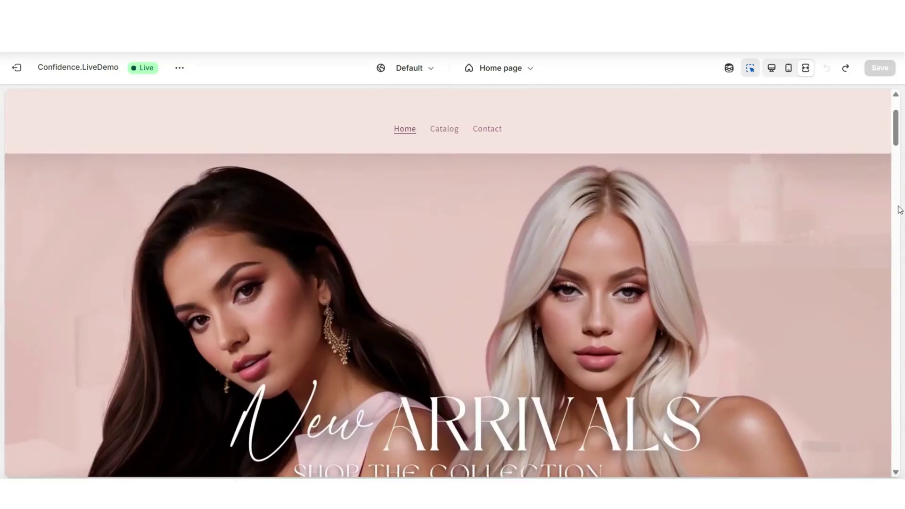
{"action": "scroll", "coordinate": [899, 210], "scroll_direction": "up", "scroll_amount": 2}
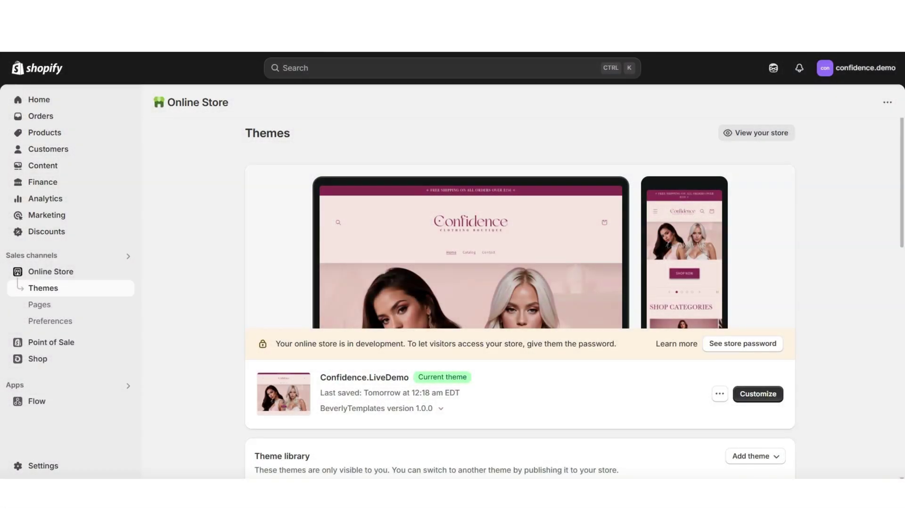
Launch the theme editor for the current Confidence.LiveDemo theme.
{"action": "left_click", "coordinate": [763, 391]}
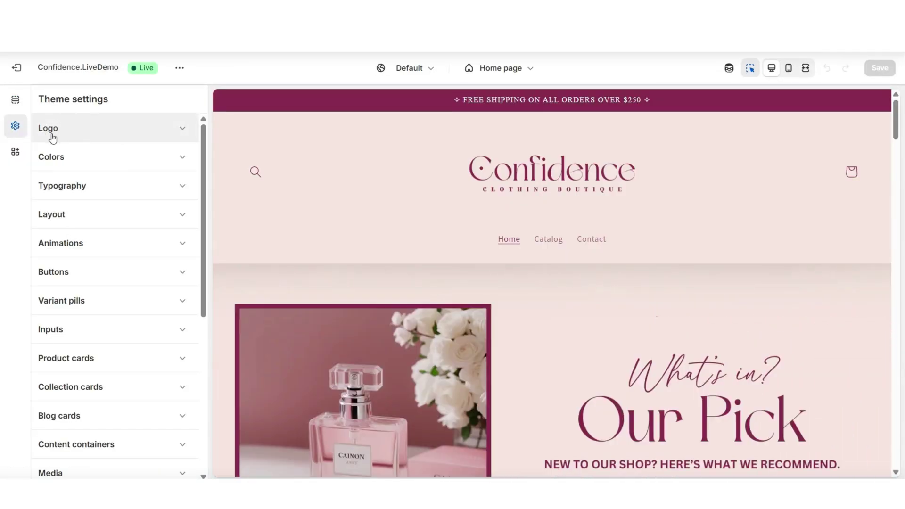
Expand the Logo settings and nudge the desktop logo width slider, leaving it at 300 px.
{"action": "left_click", "coordinate": [52, 129]}
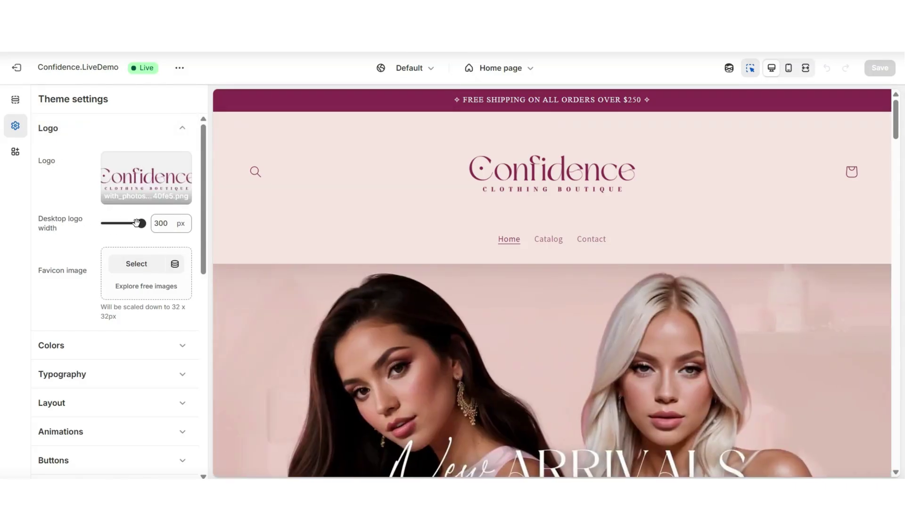
{"action": "mouse_move", "coordinate": [141, 223]}
{"action": "left_mouse_down"}
{"action": "mouse_move", "coordinate": [109, 225]}
{"action": "mouse_move", "coordinate": [141, 225]}
{"action": "left_mouse_up"}
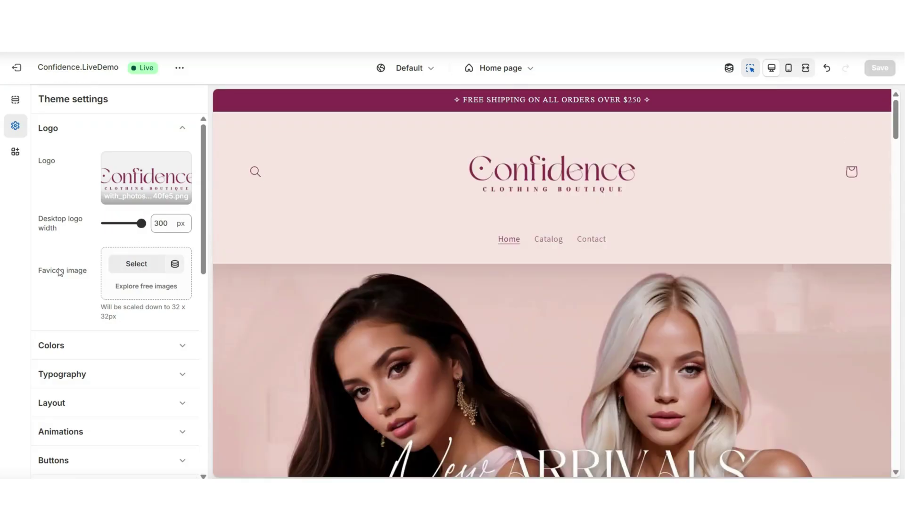